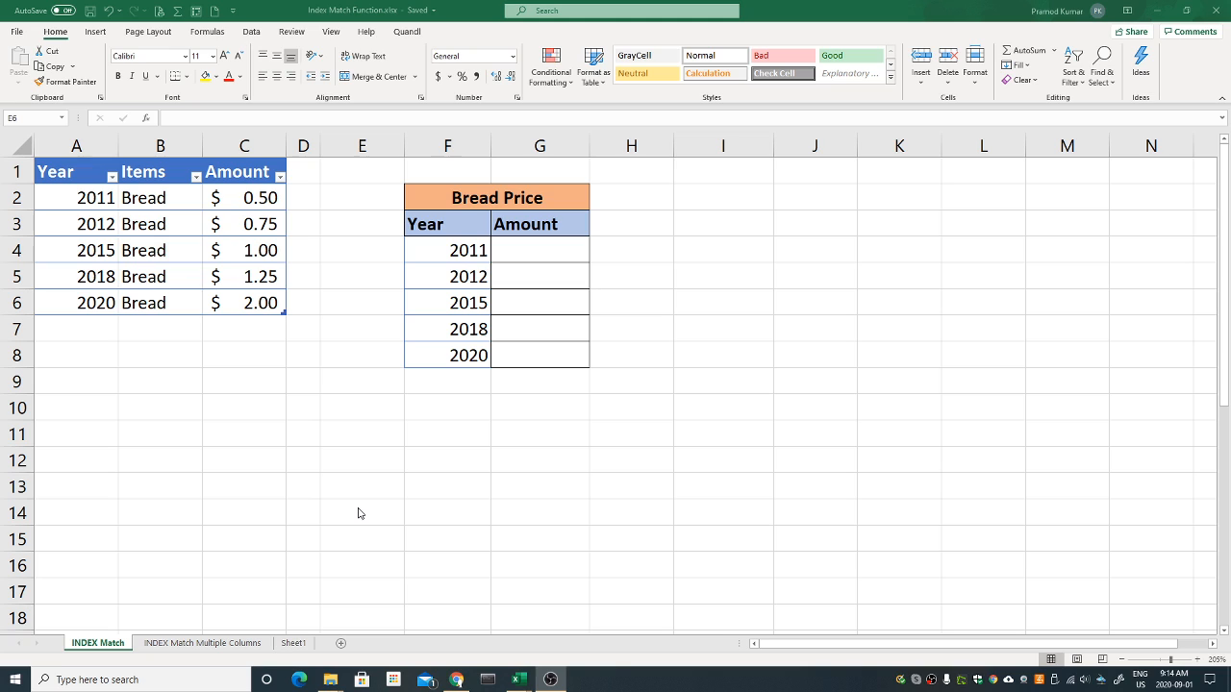
click(373, 305)
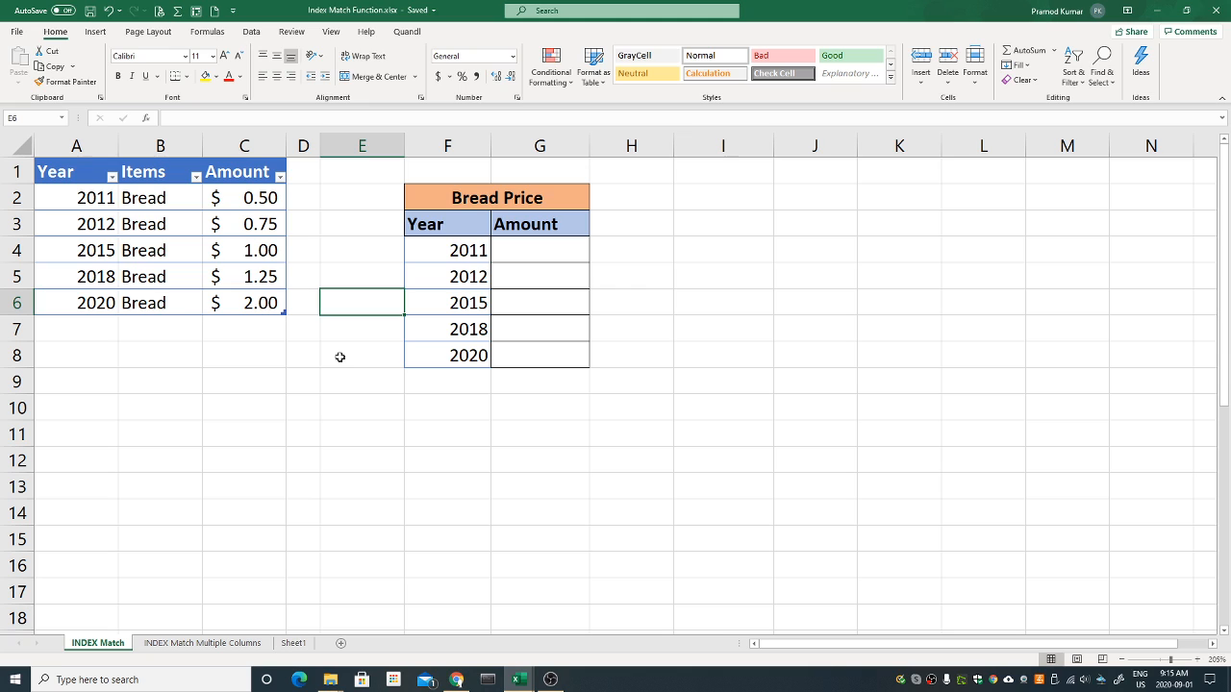
drag(69, 179, 234, 309)
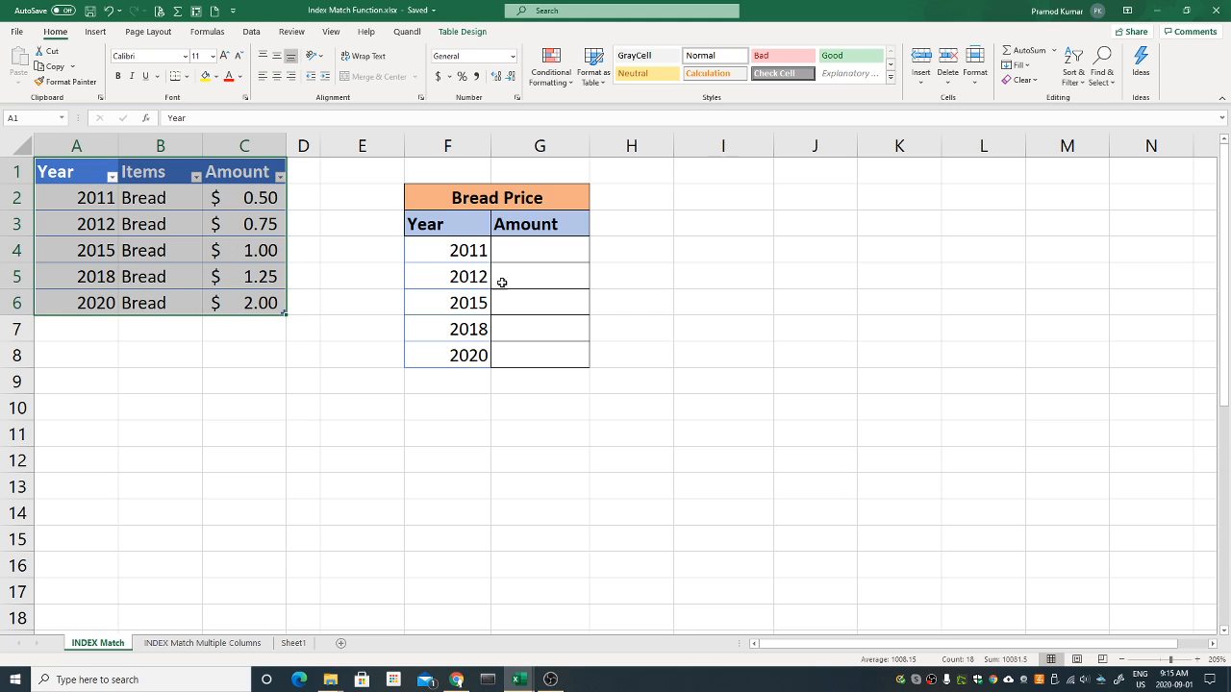
Enter =INDEX(Table2[Amount],5) in G4, the Amount cell for 2011 in the Bread Price table.
click(523, 253)
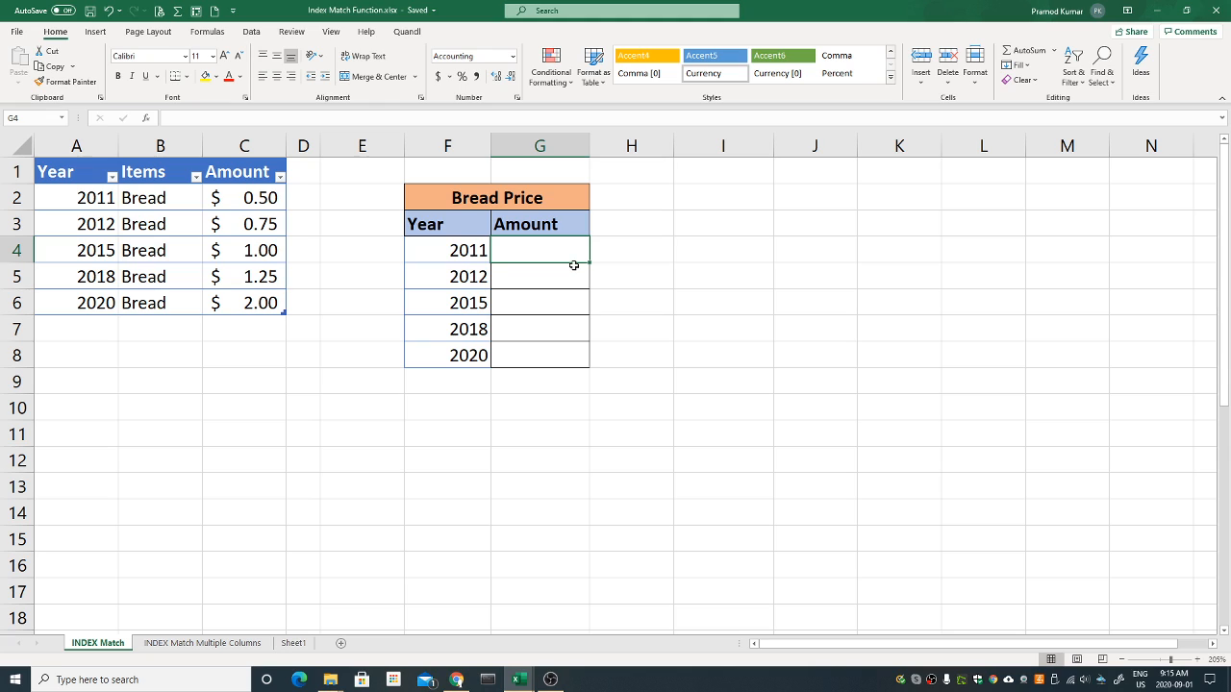
text(=)
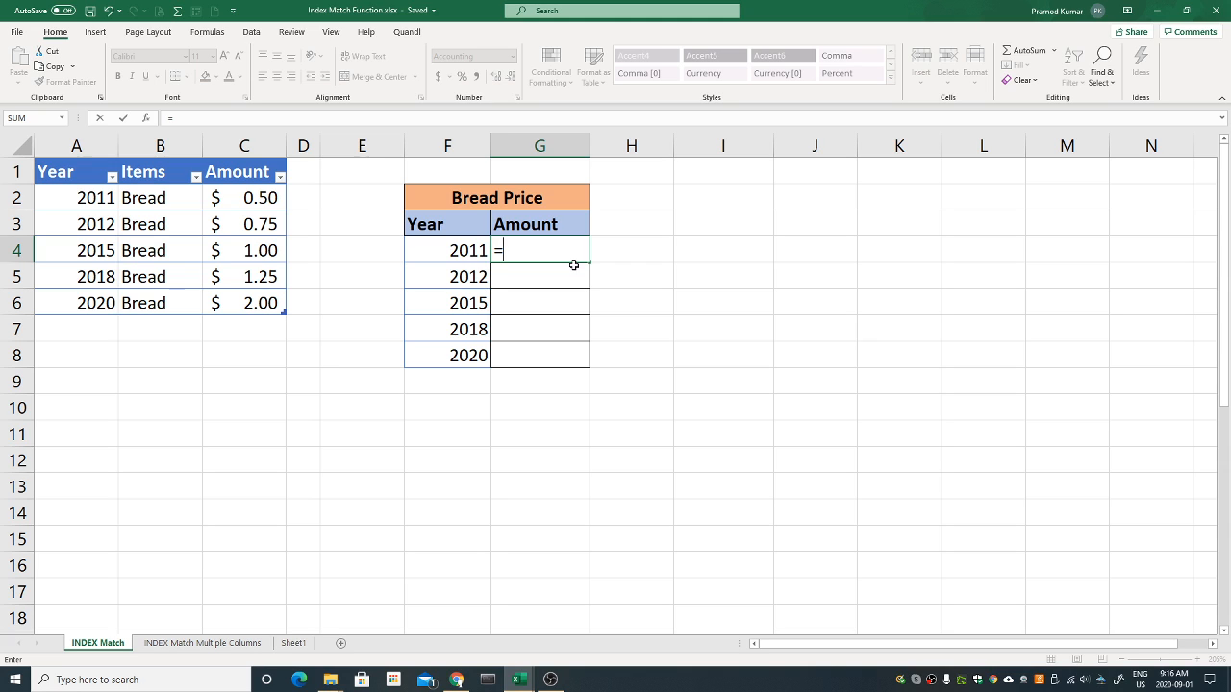
text(i)
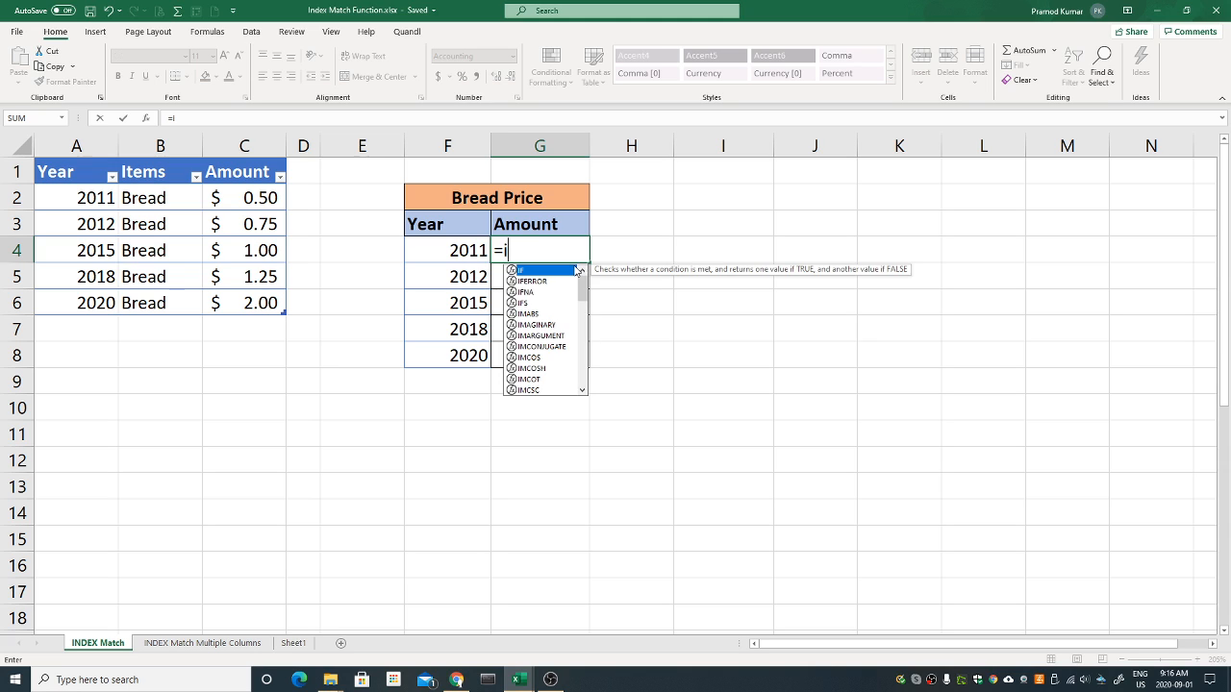
text(ndex)
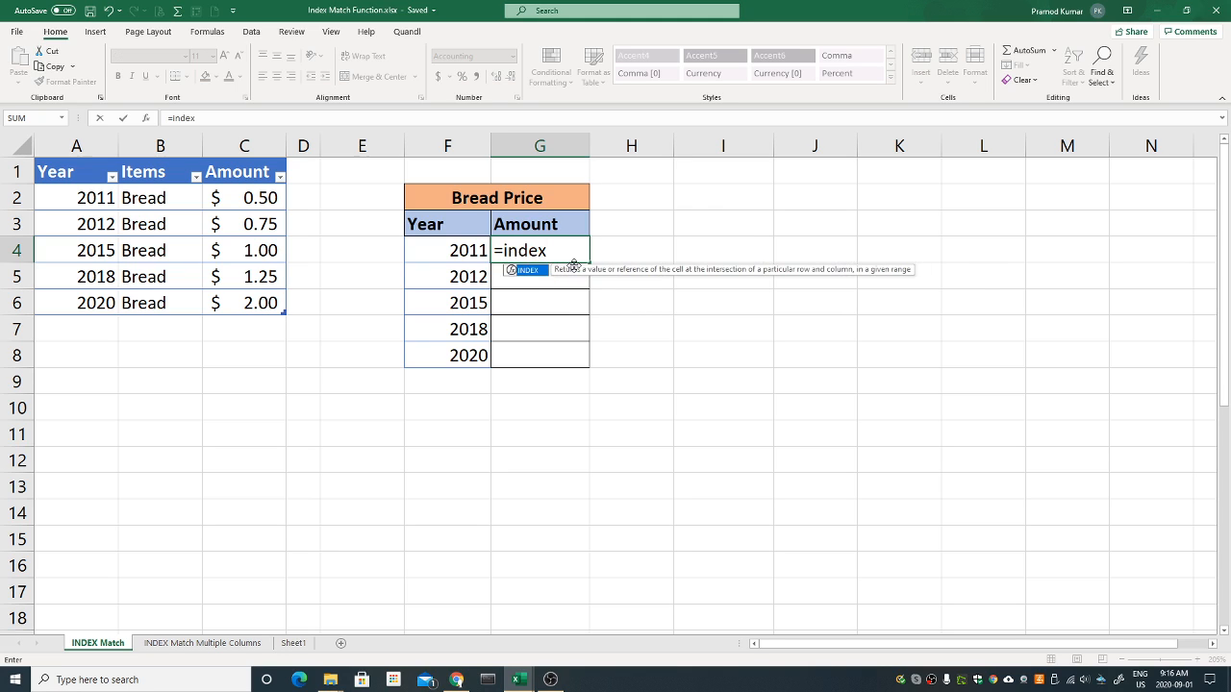
text(()
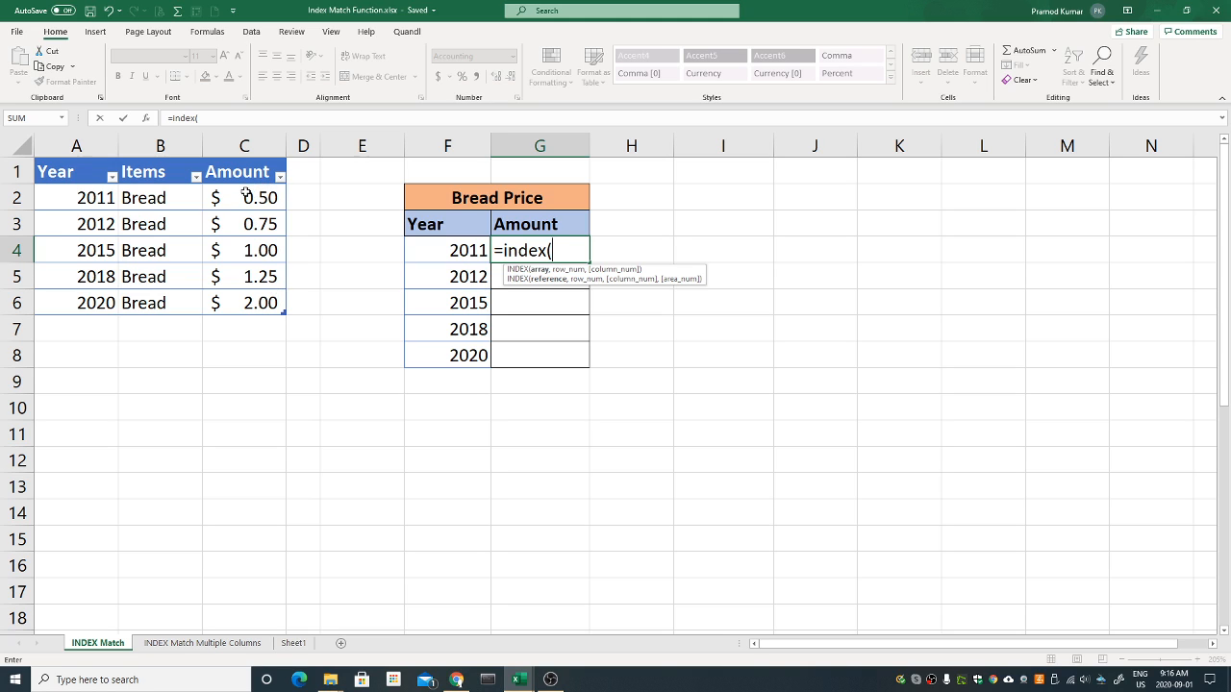
drag(246, 196, 247, 294)
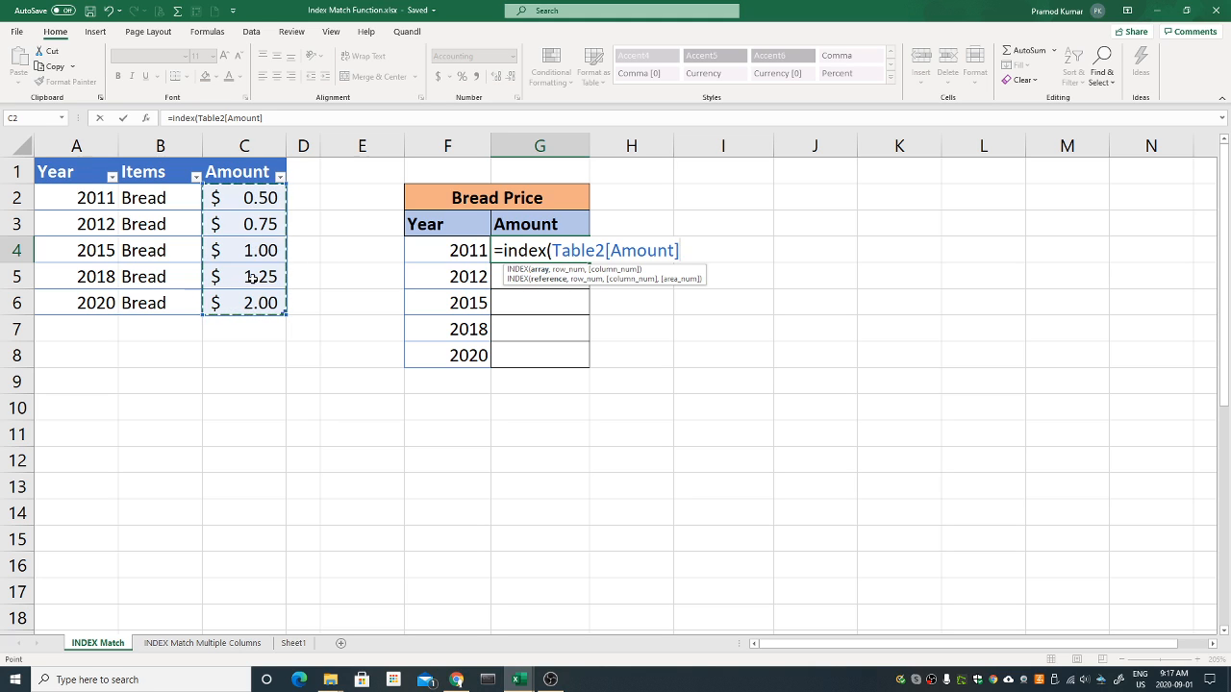
text(,)
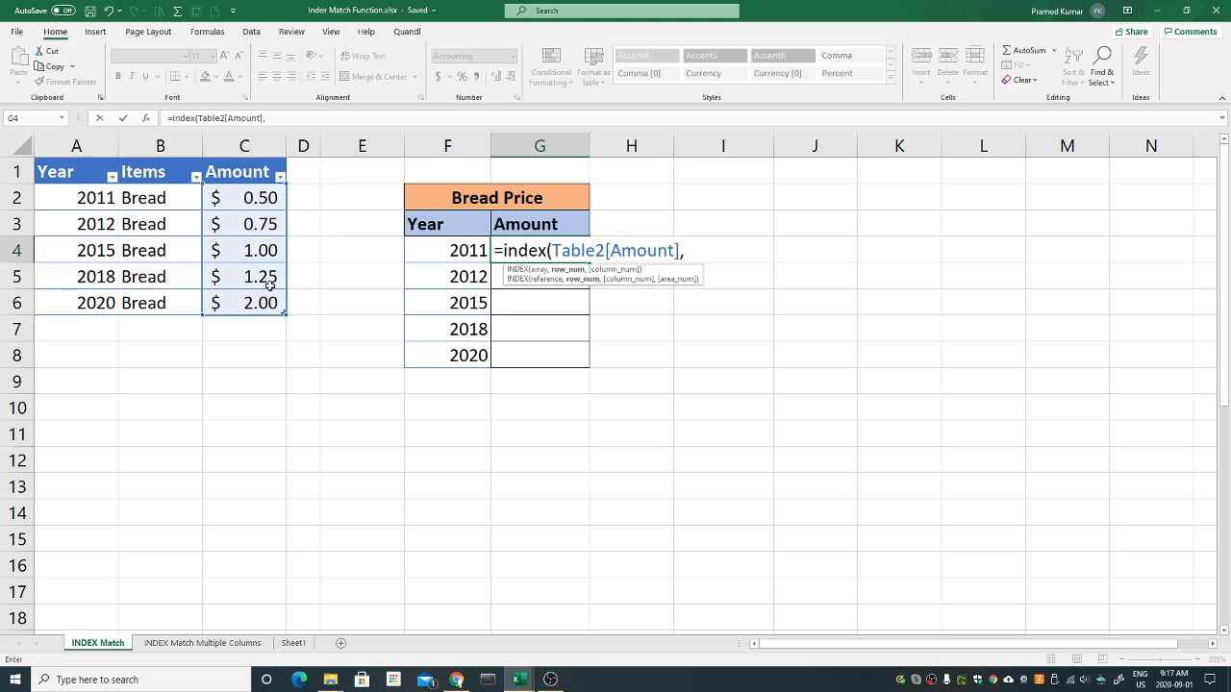
text(5))
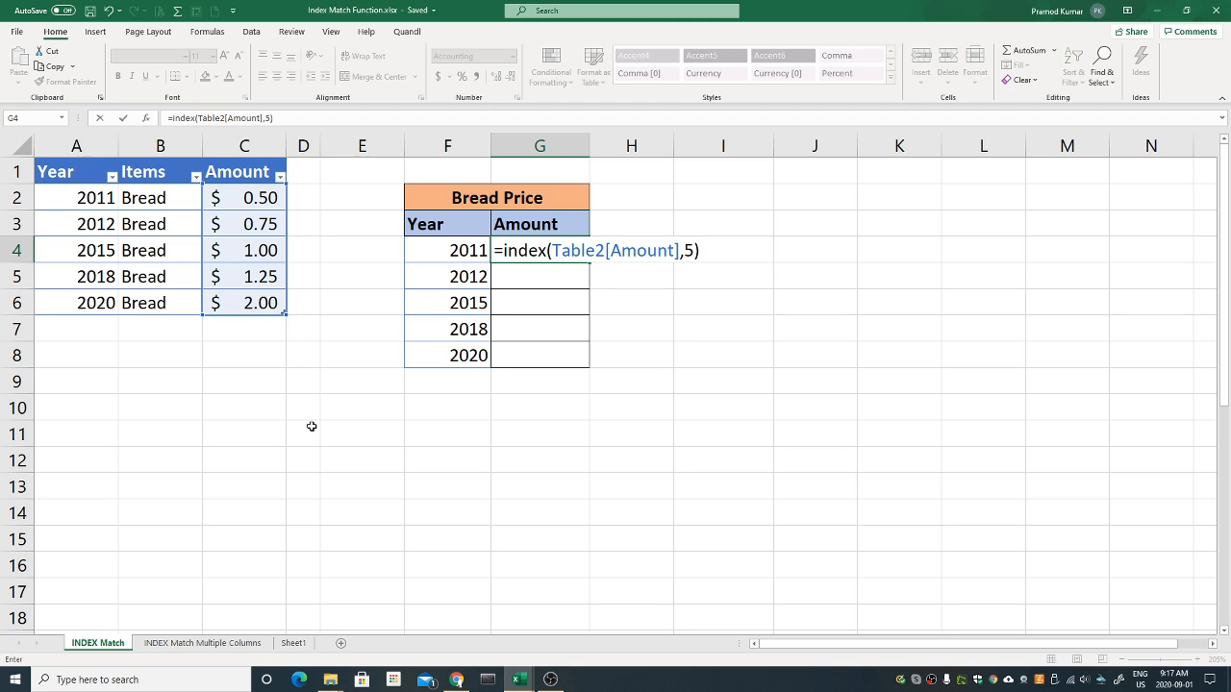
key(ctrl+Return)
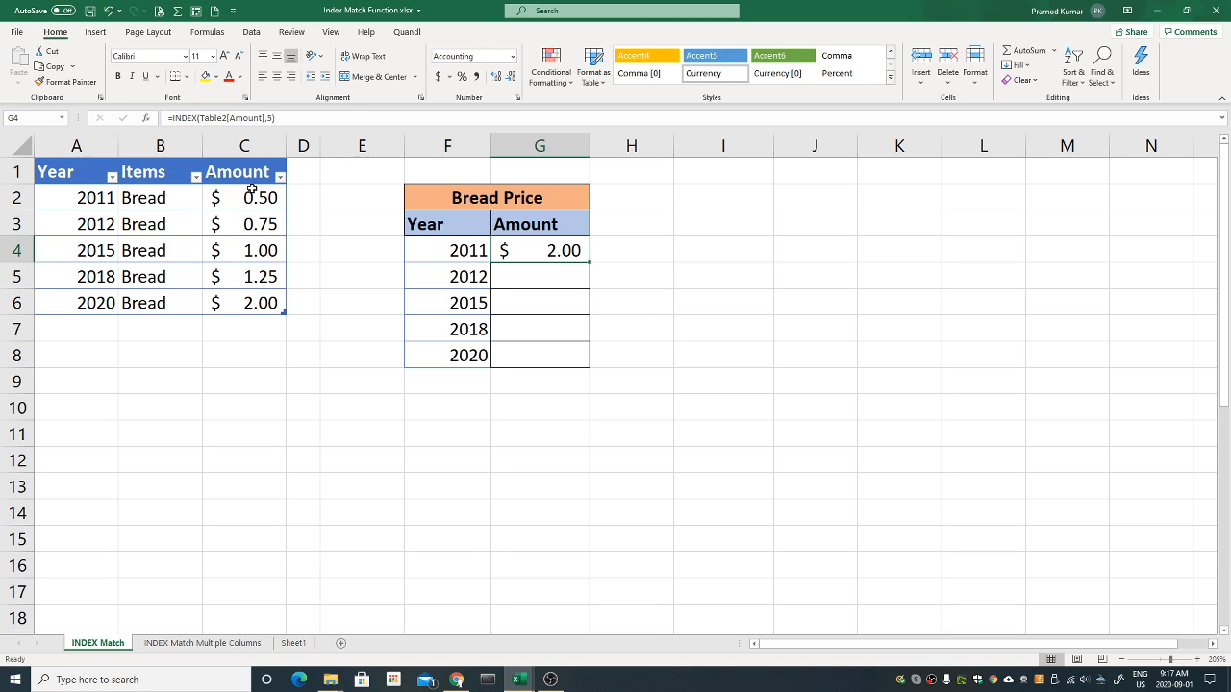
Go through the source table's Amount values in C2 to C6 one by one to check their row positions.
click(250, 199)
click(250, 225)
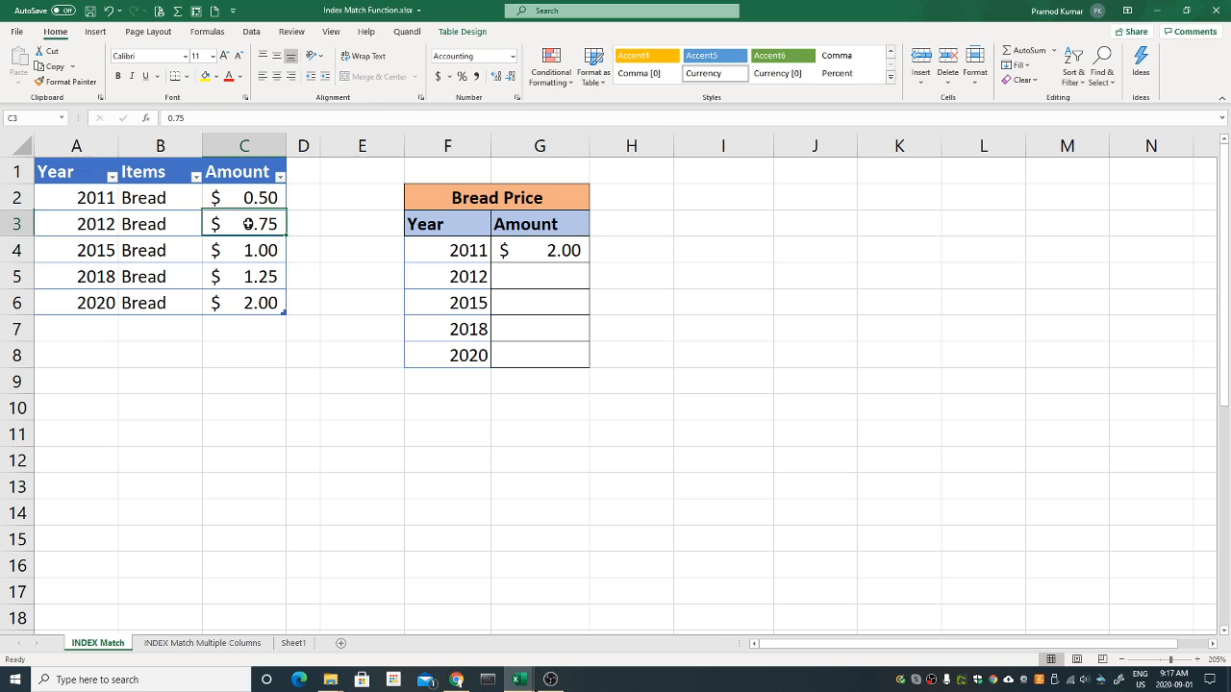
click(248, 250)
click(248, 276)
click(246, 303)
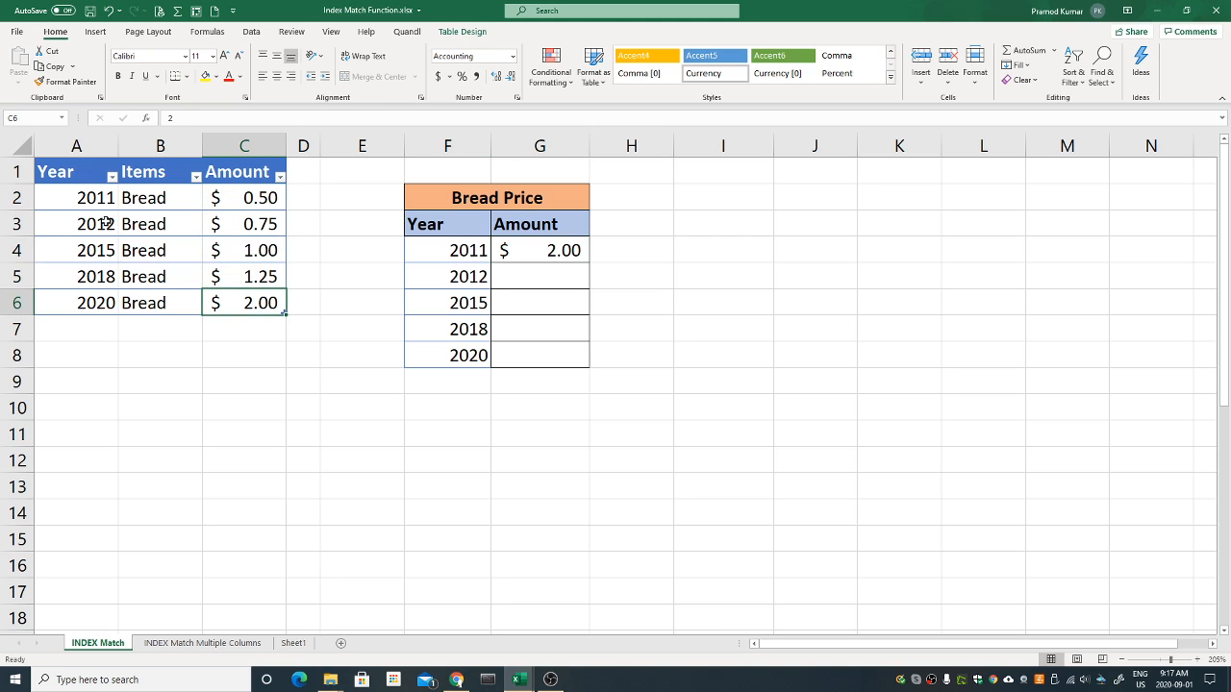
Change the row number in G4's INDEX formula to 3.
double_click(555, 251)
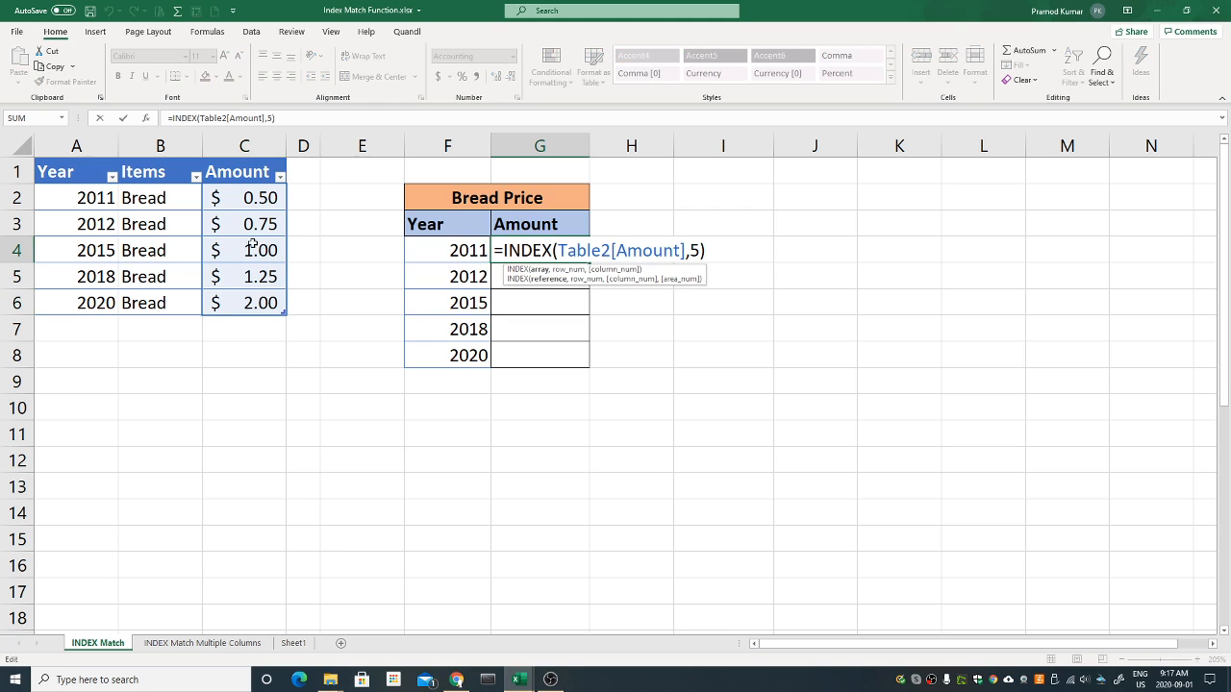
click(692, 252)
key(BackSpace)
text(3)
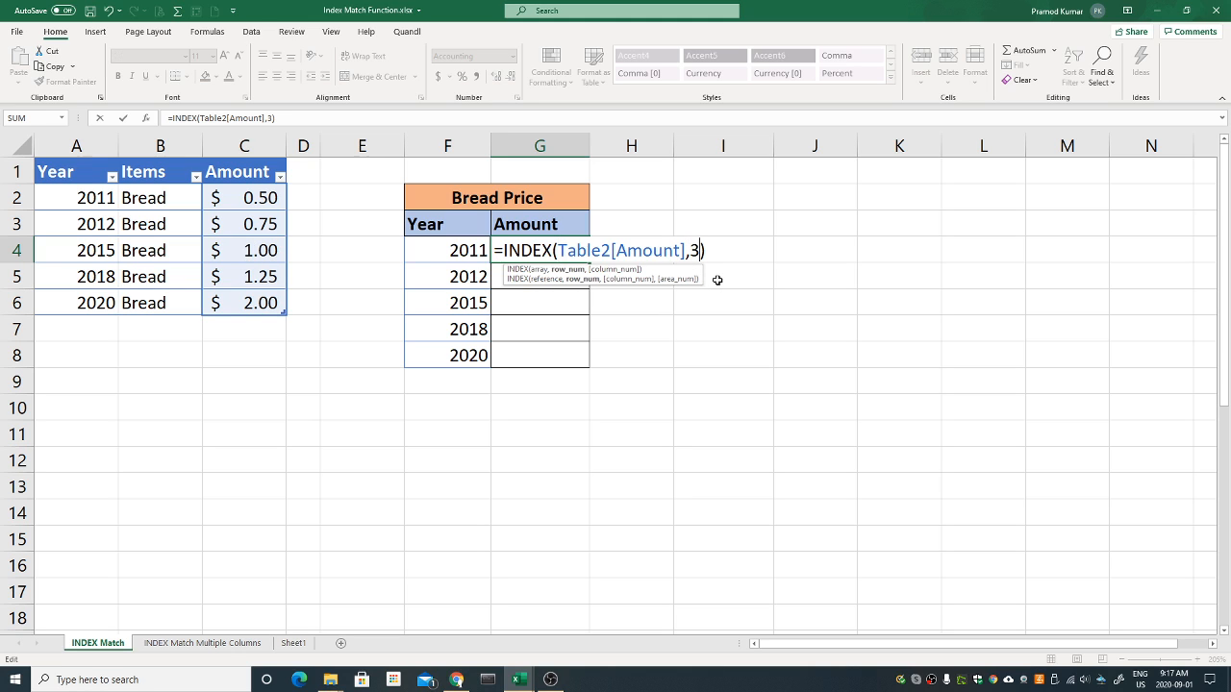
key(Return)
key(Up)
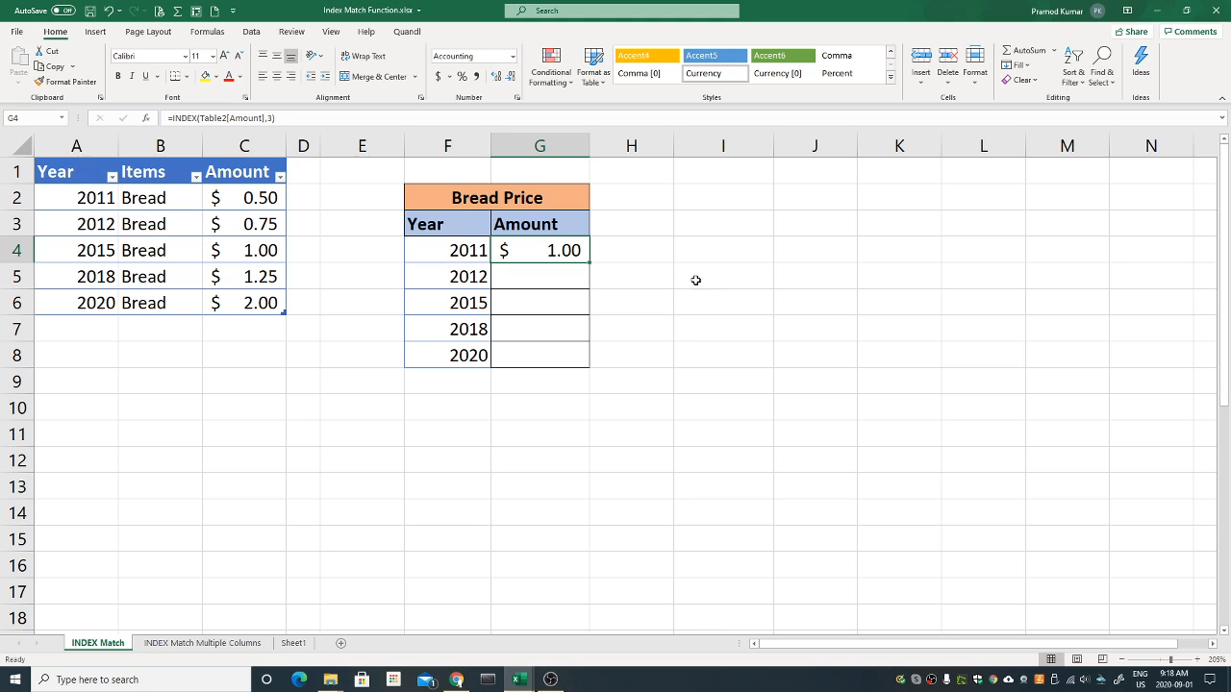
Examine the source table's Amount, Items and Year columns and compare them with the formula in G4.
drag(239, 192, 236, 304)
drag(165, 198, 158, 300)
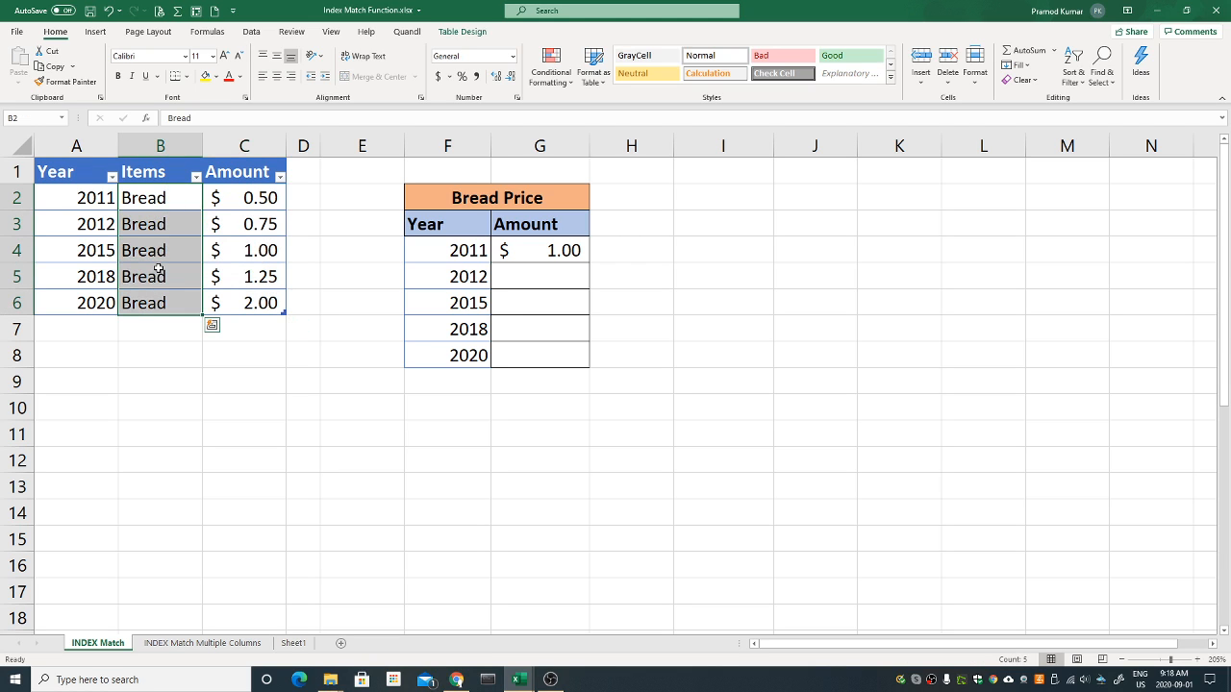
drag(90, 196, 85, 303)
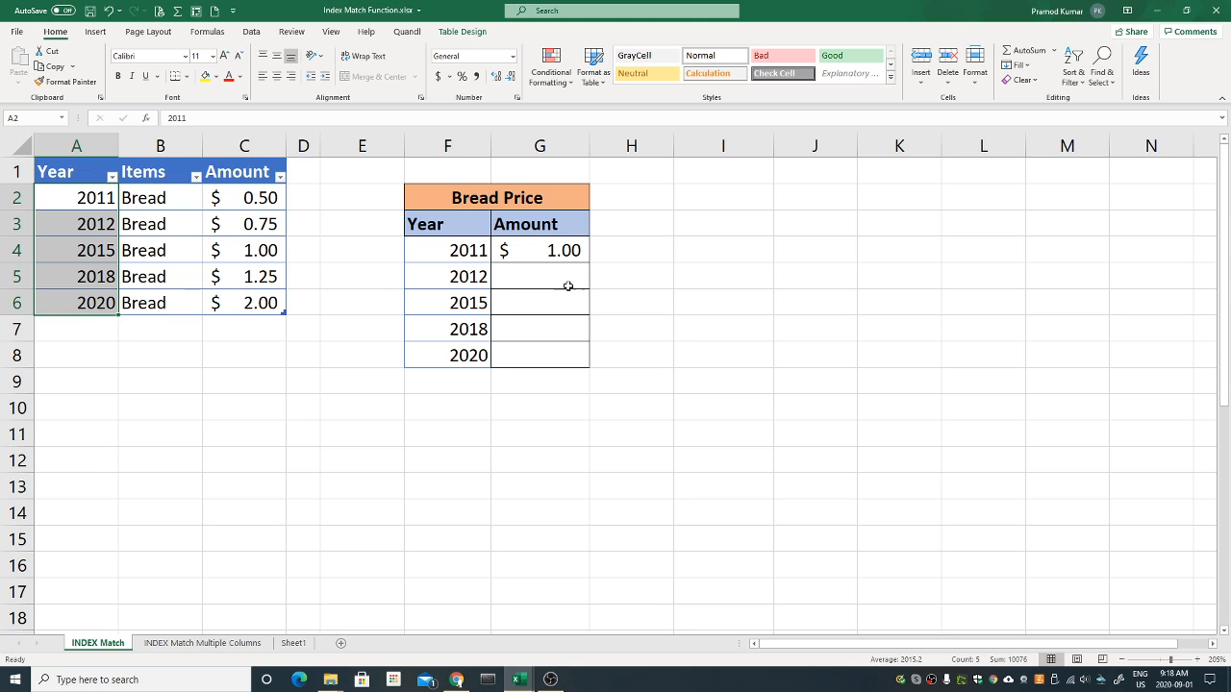
click(567, 252)
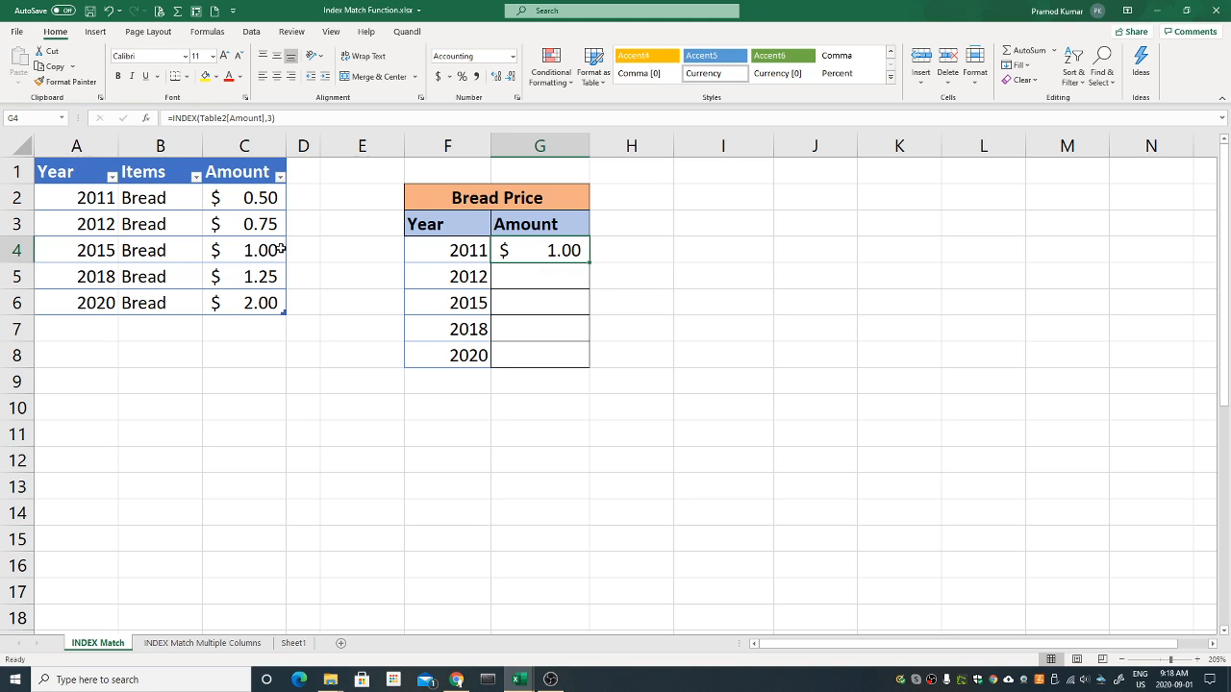
click(88, 199)
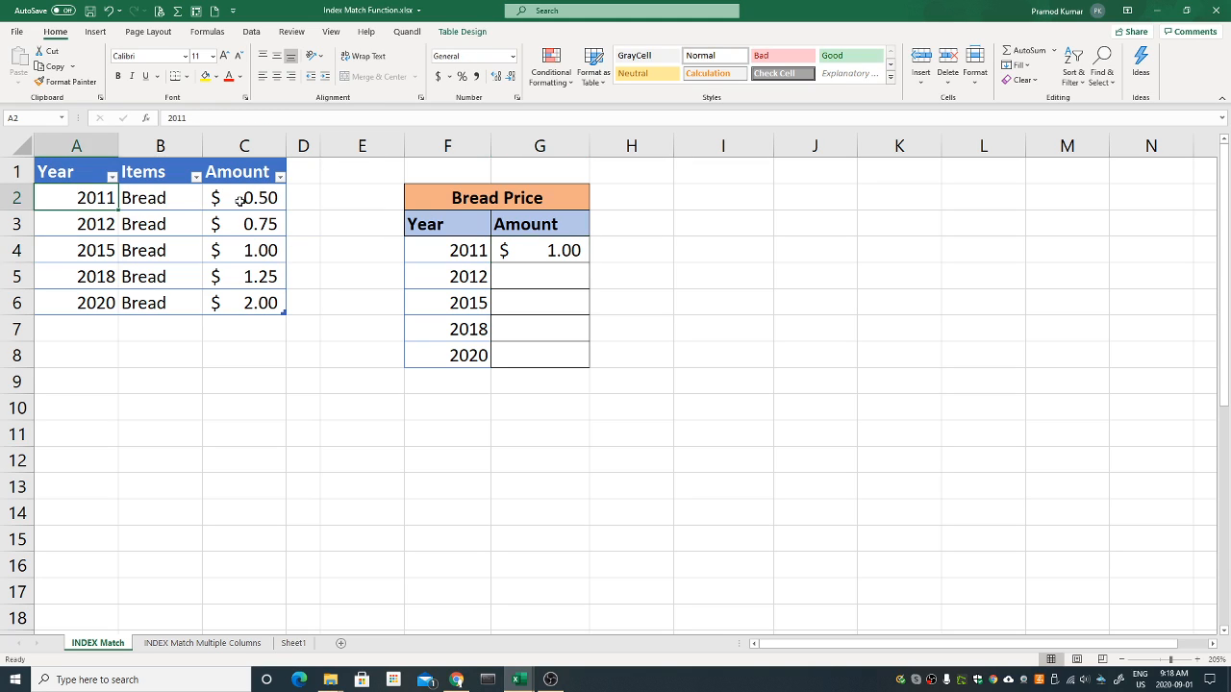
drag(241, 202, 233, 305)
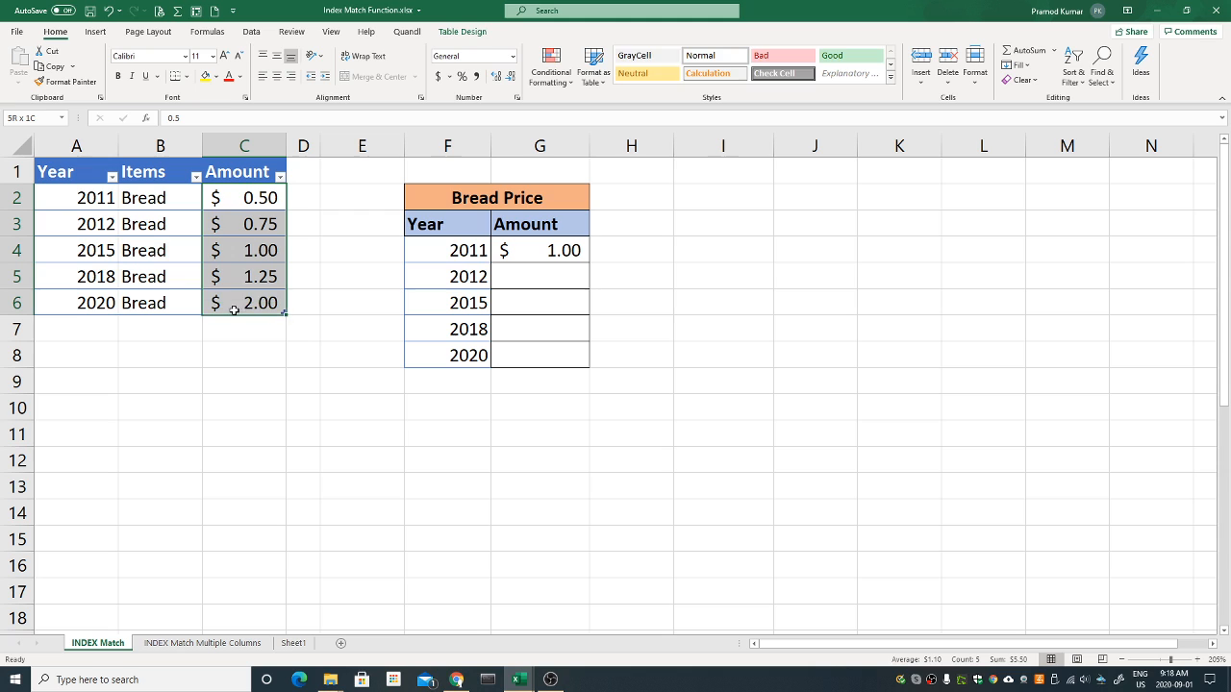
Set the row number in G4's INDEX formula to 1 for the first Amount value.
double_click(555, 252)
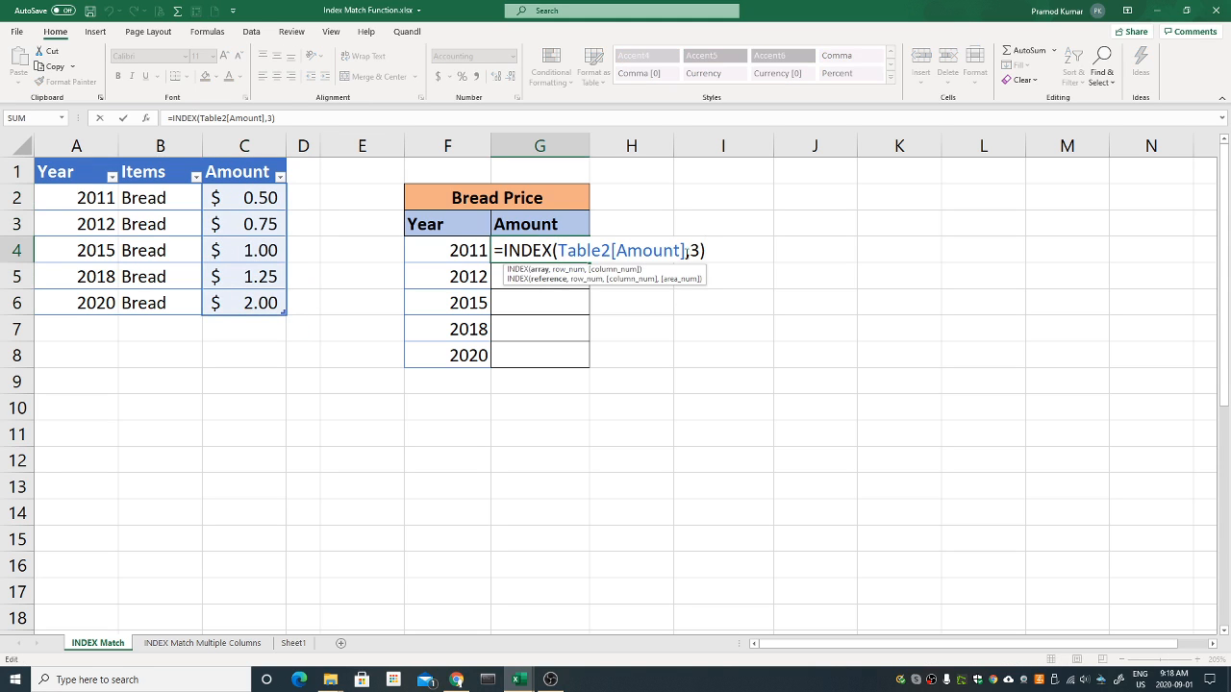
key(BackSpace)
text(2)
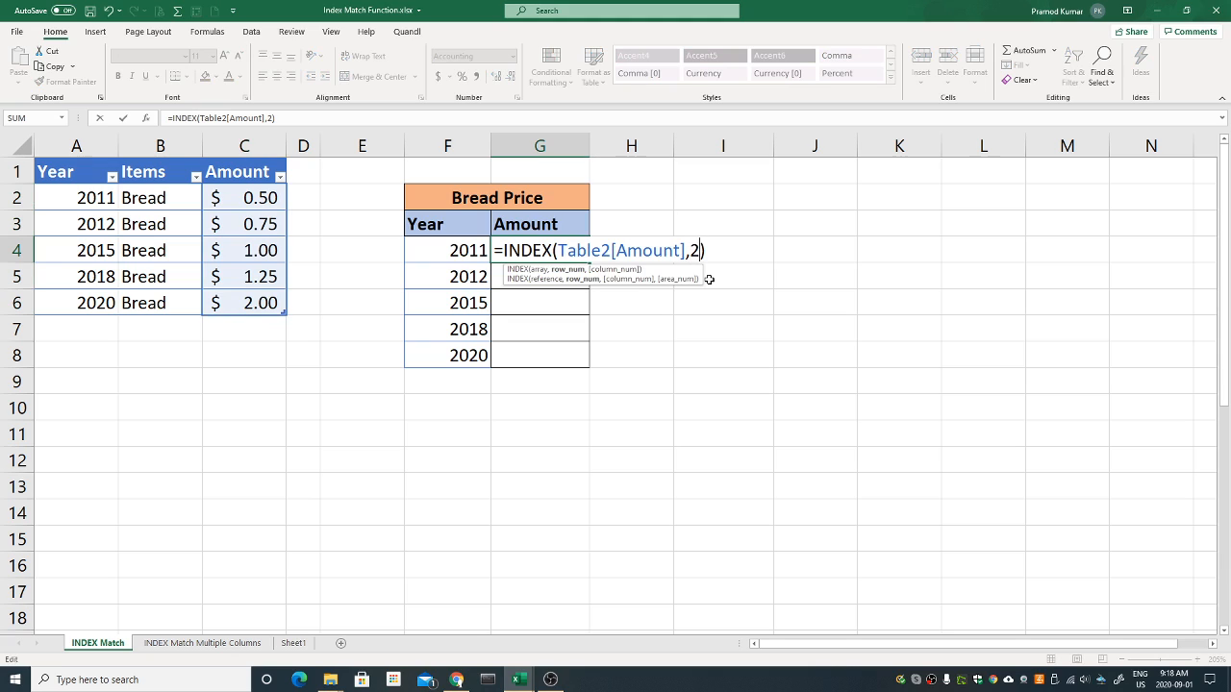
key(BackSpace)
text(1)
key(Return)
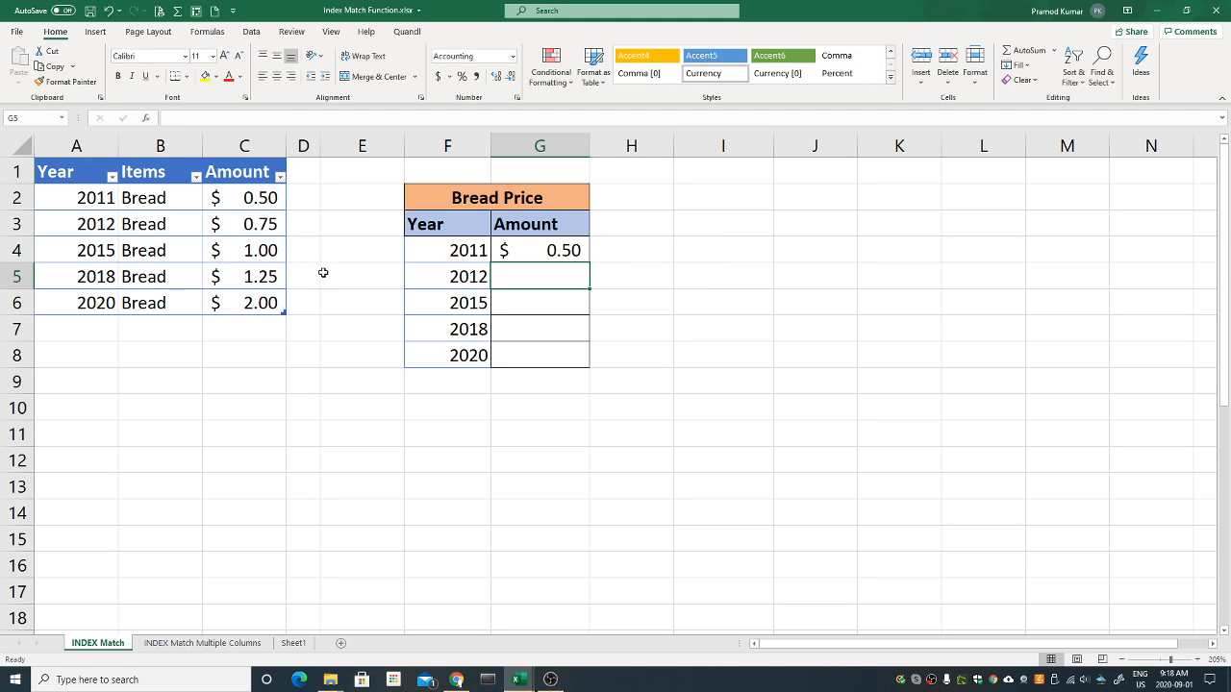
Replace the fixed row number in G4's INDEX formula with an empty nested MATCH() function.
double_click(543, 250)
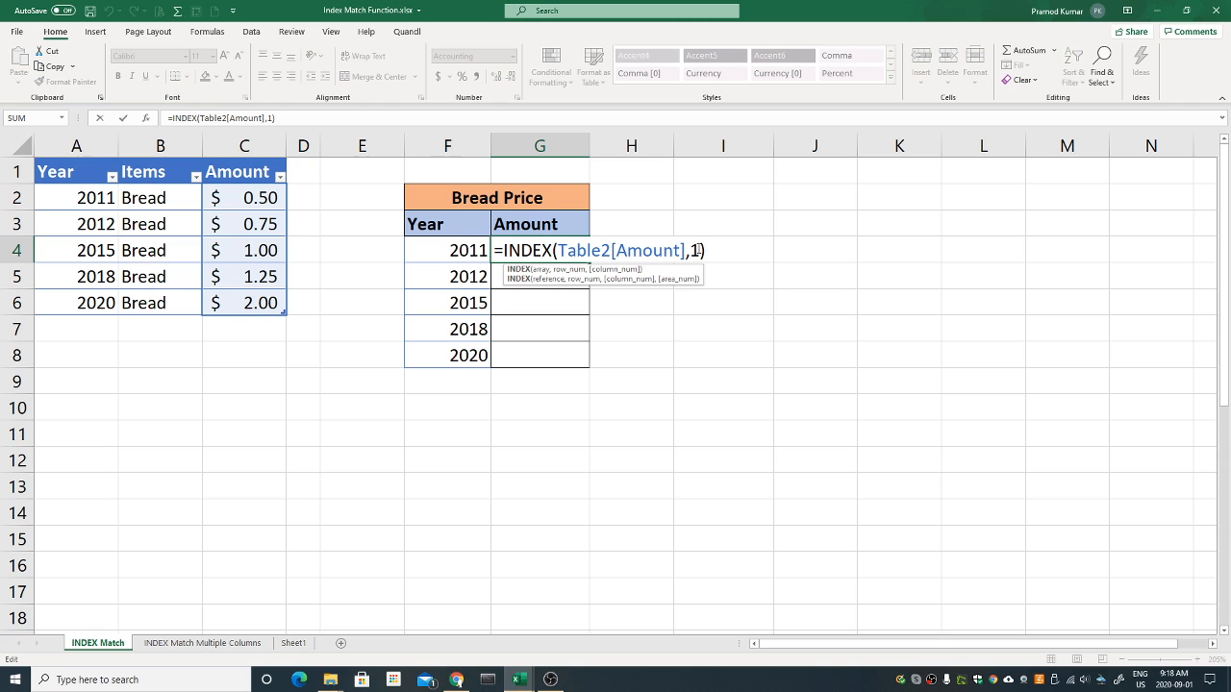
click(699, 250)
key(BackSpace)
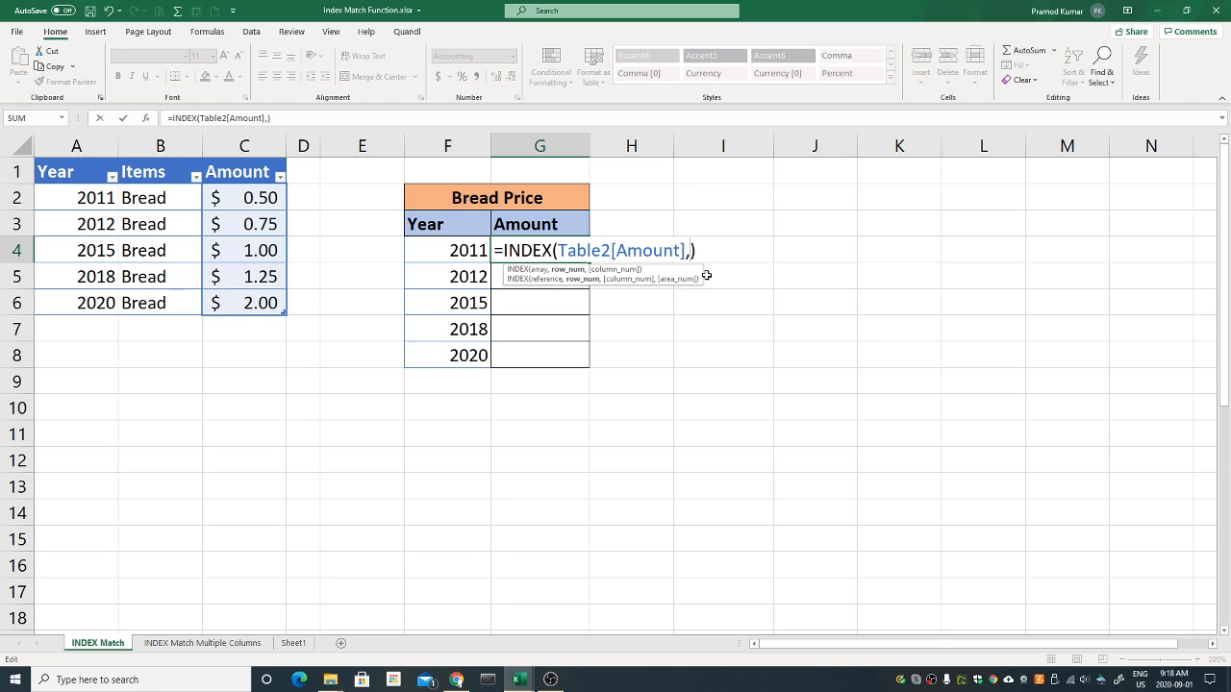
text(match)
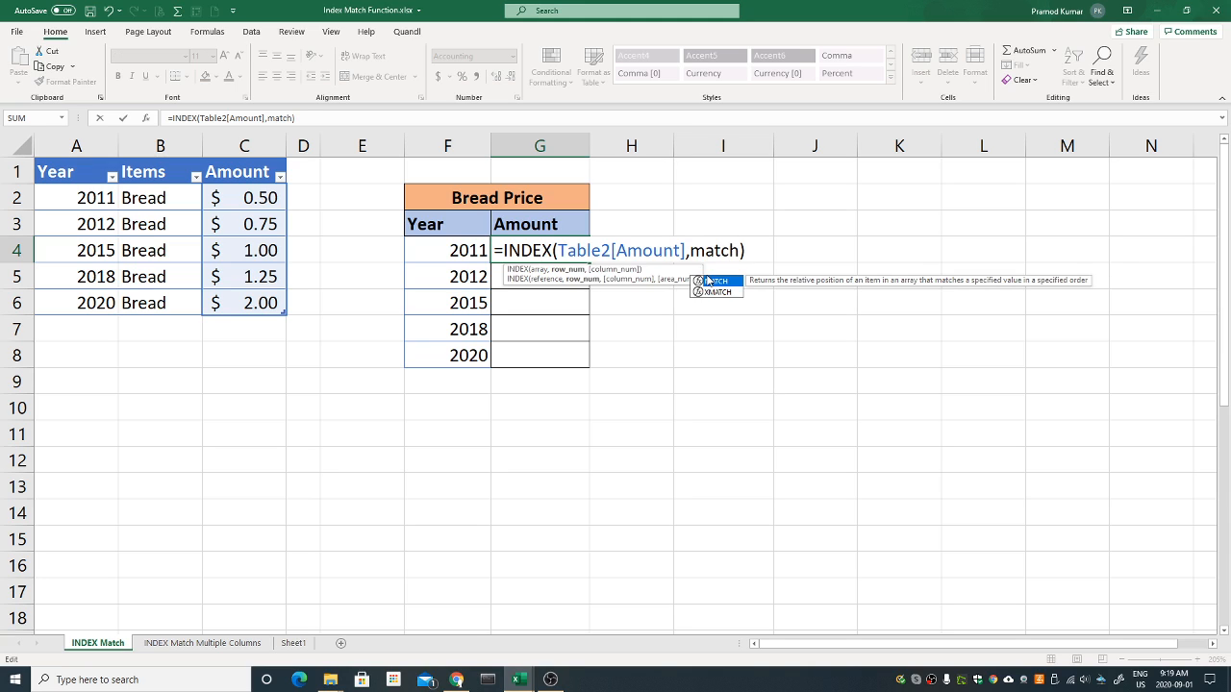
text(()
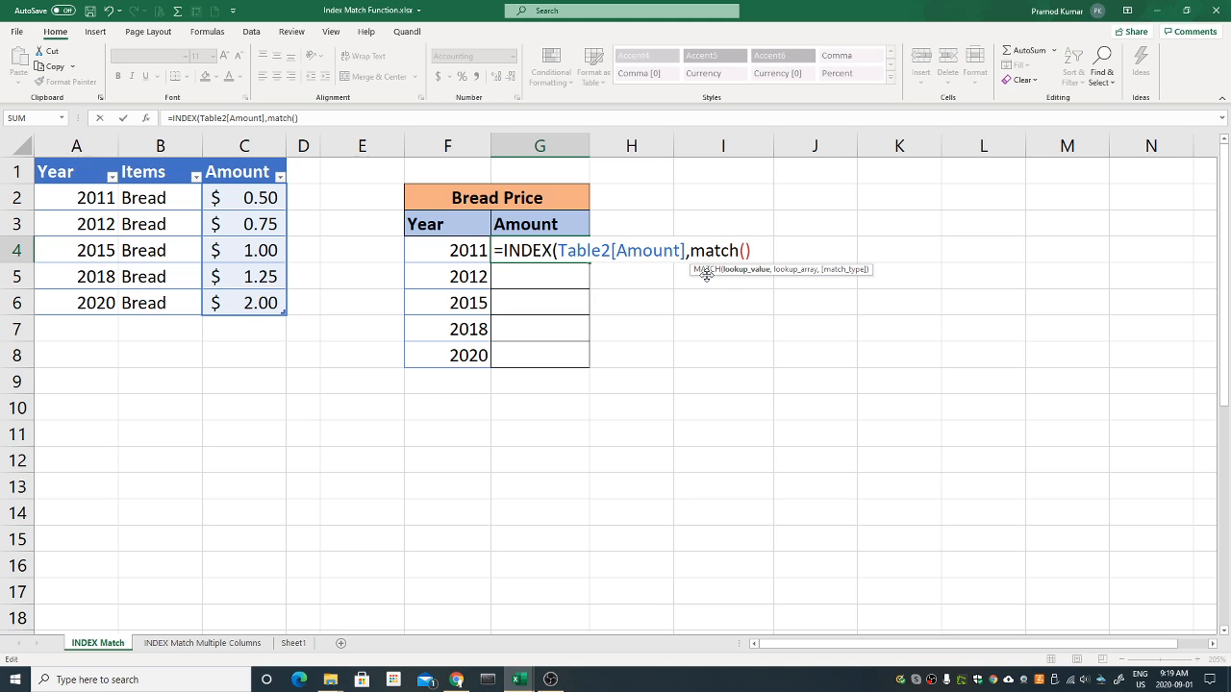
text())
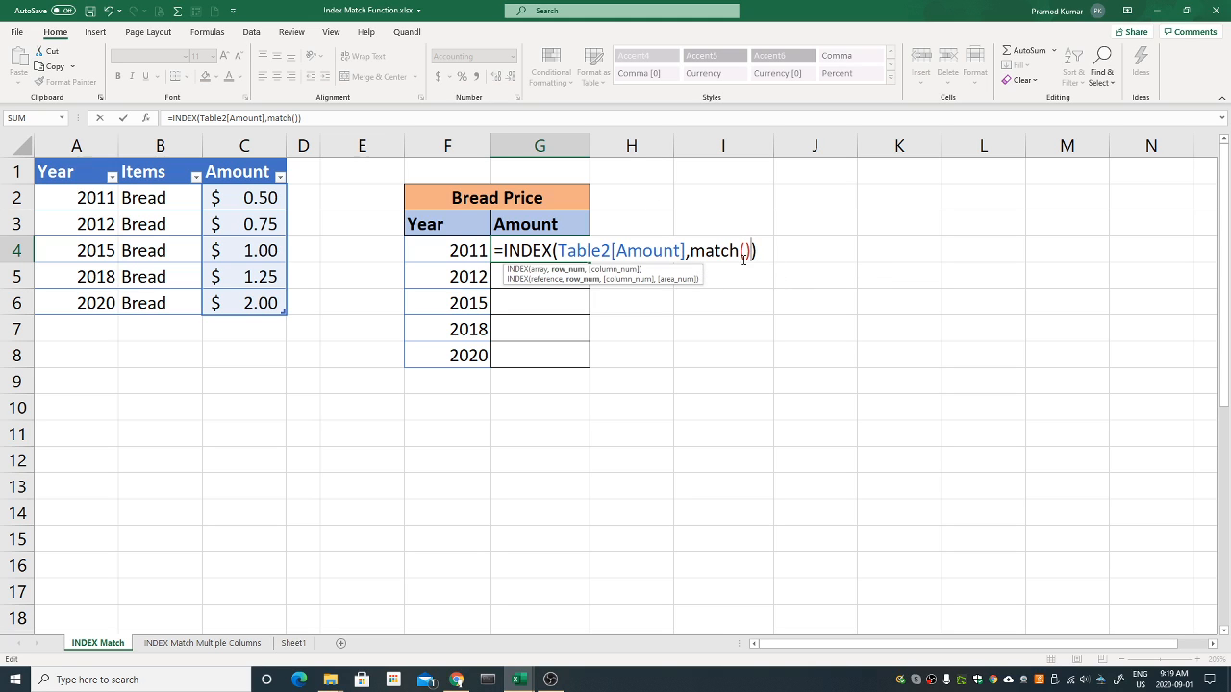
key(Left)
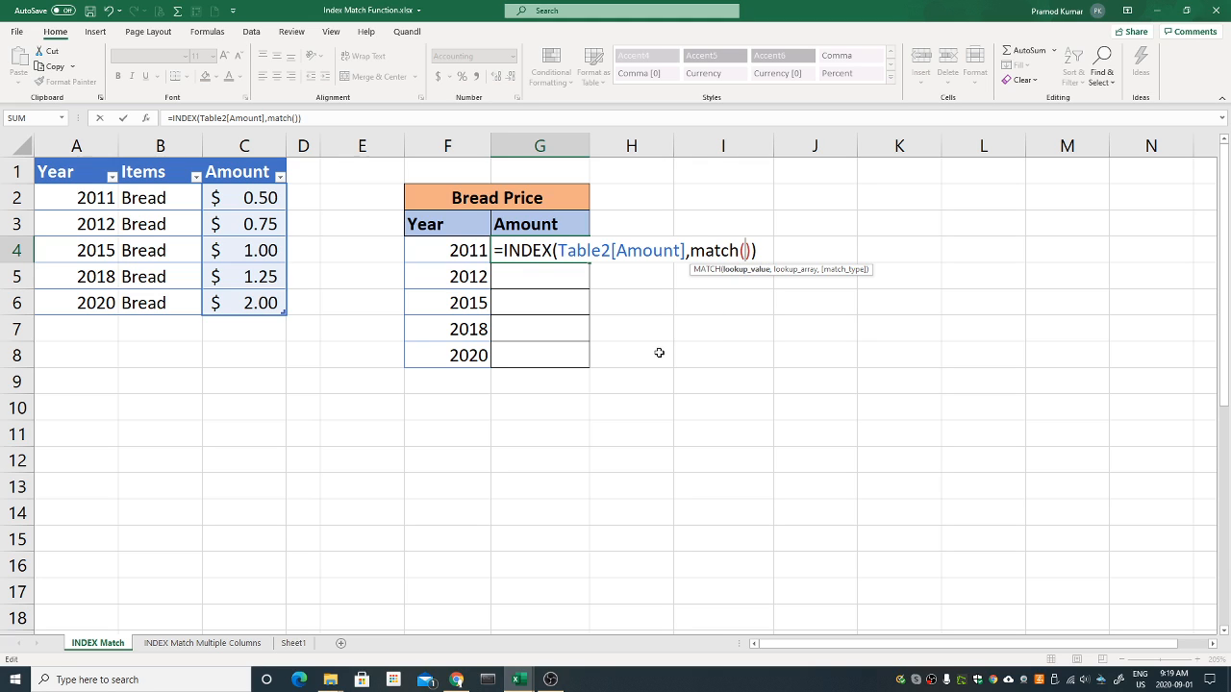
Complete G4's nested MATCH with lookup value F4, the source table's Year column as lookup array and match type 0.
click(443, 251)
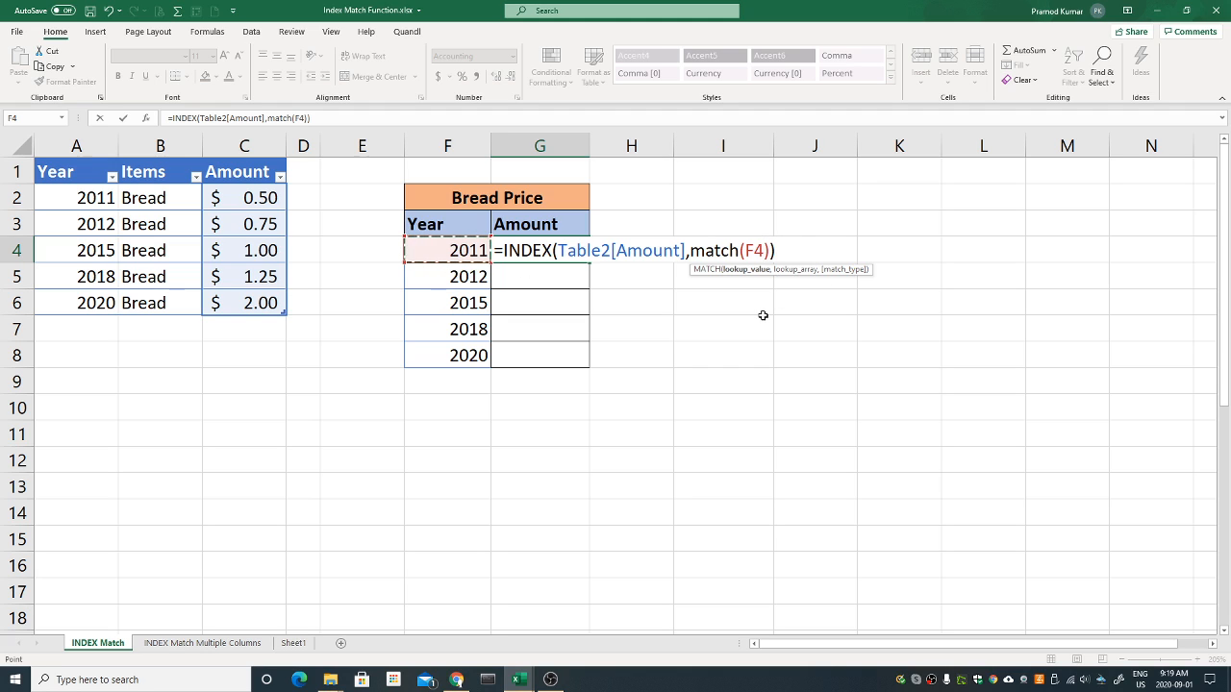
text(,)
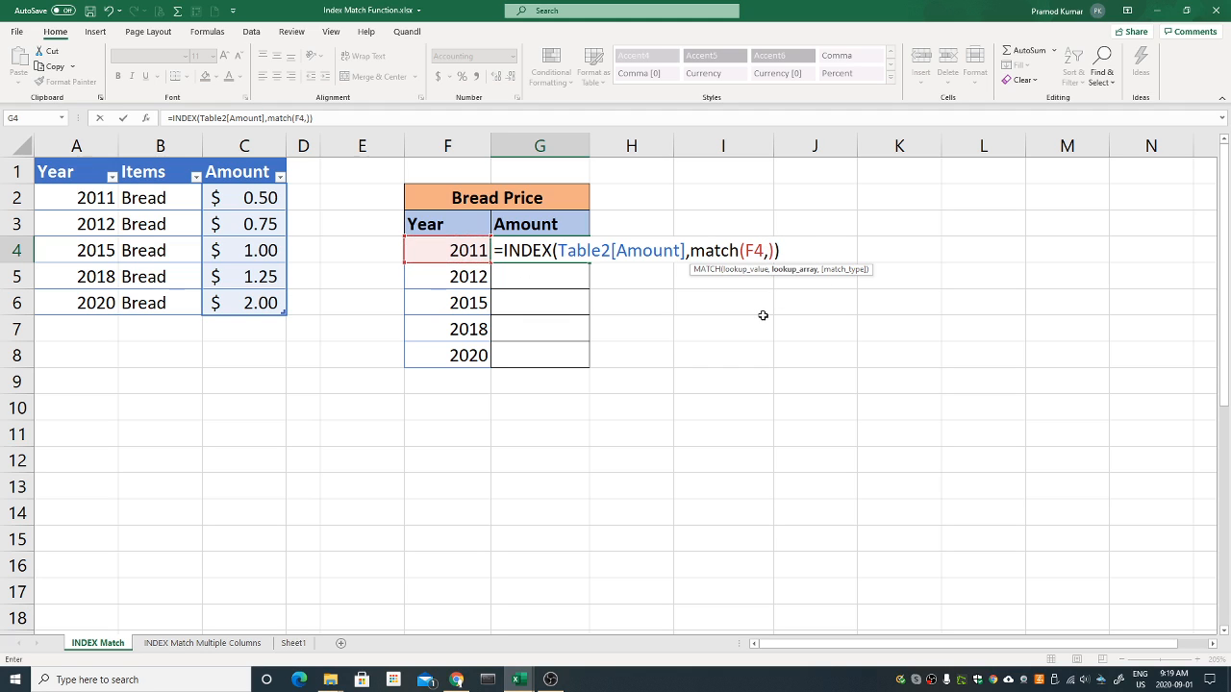
click(88, 196)
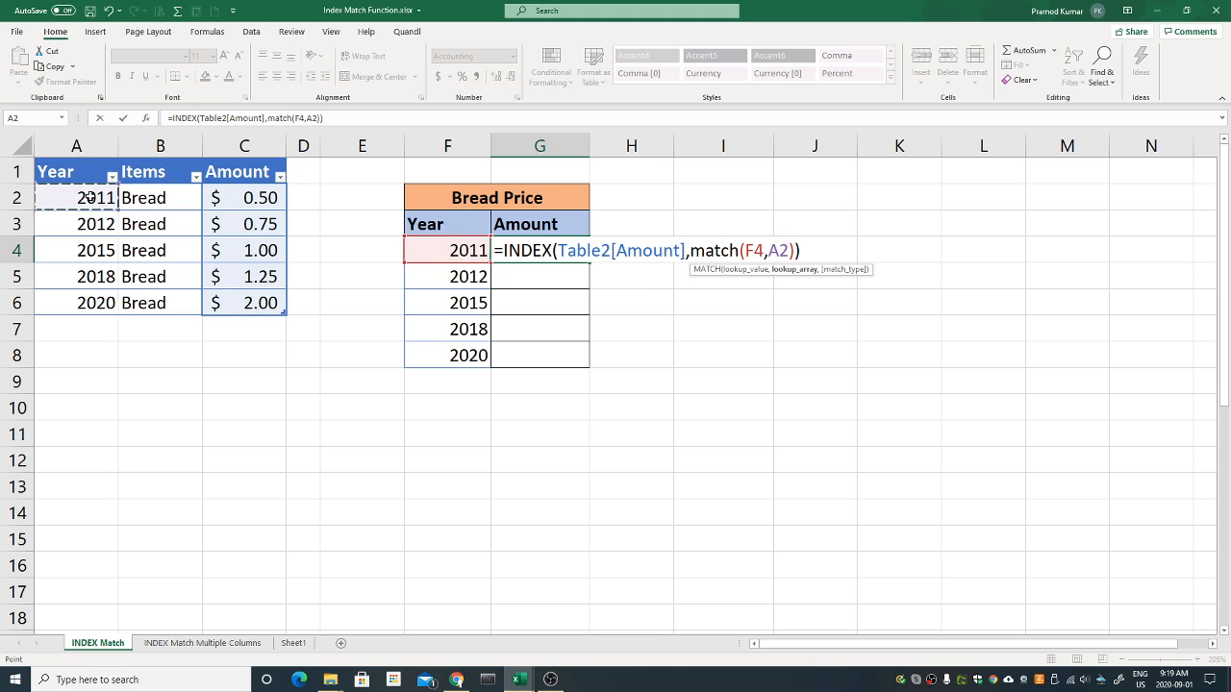
drag(88, 196, 84, 302)
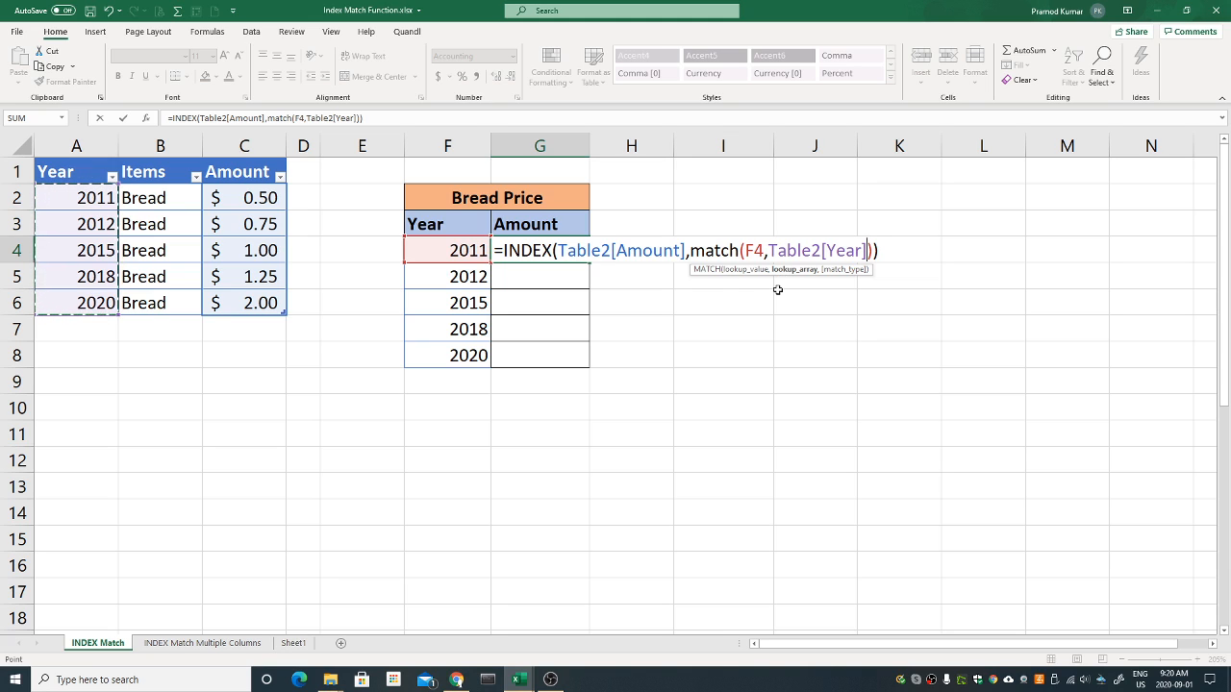
text(,)
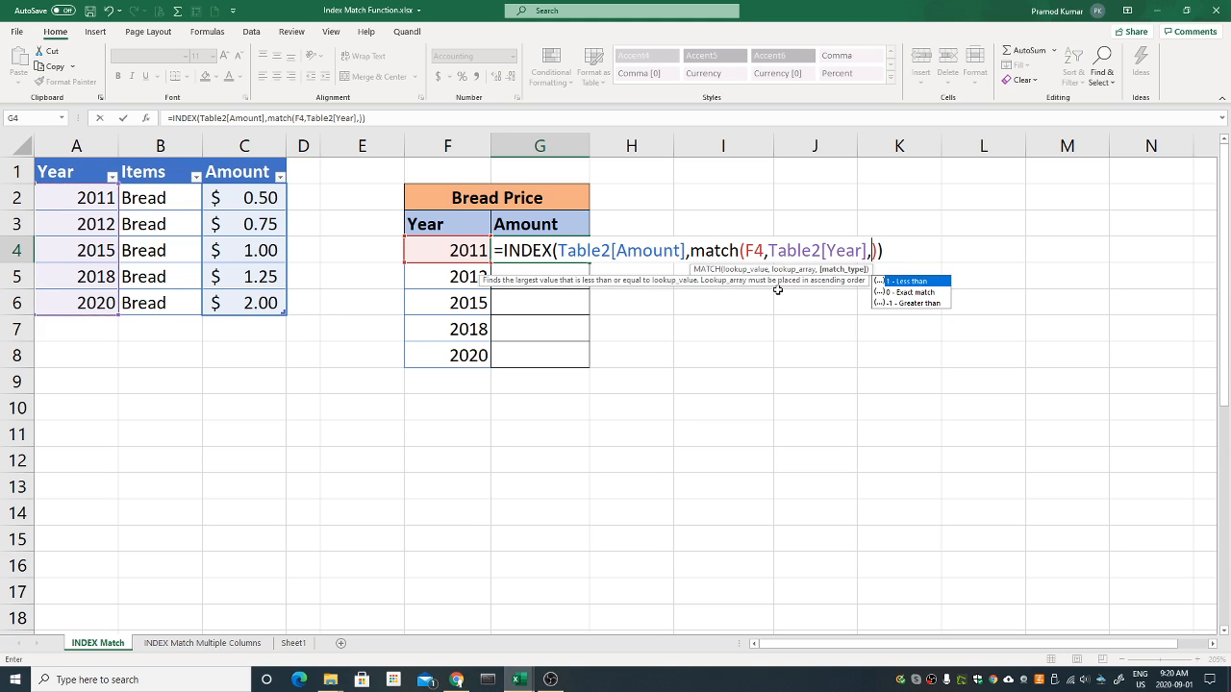
text(0)
key(Return)
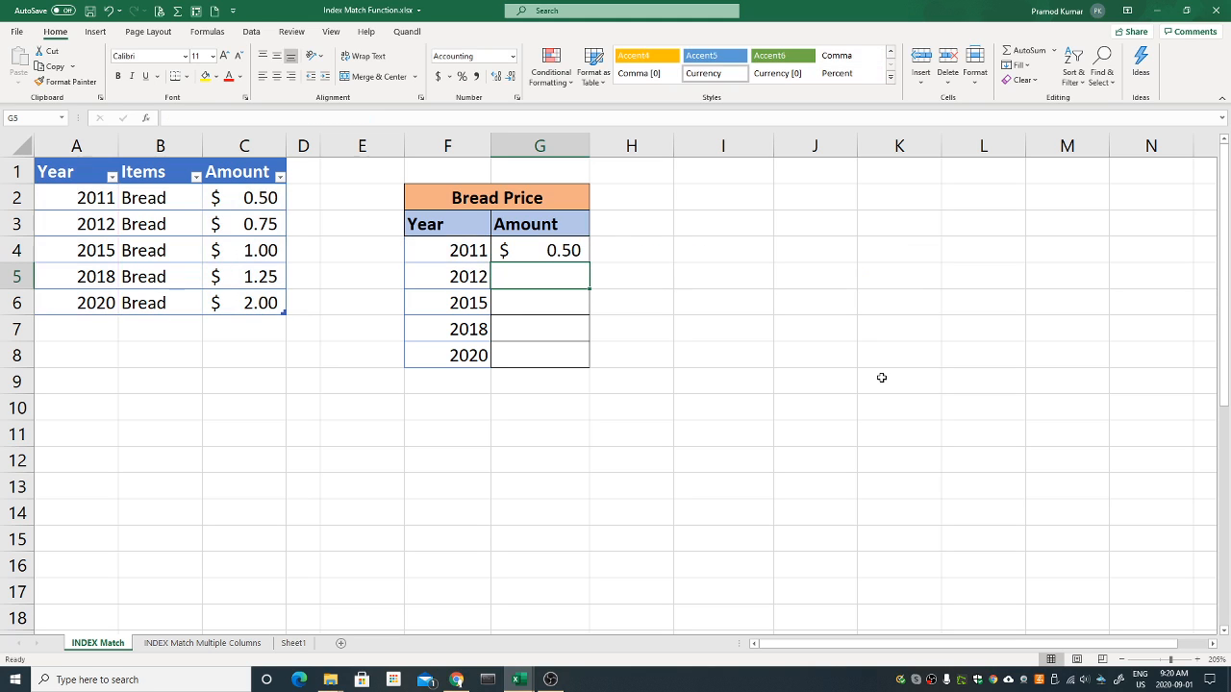
Copy the nested MATCH part of G4's formula and enter it as a separate formula in H4: =MATCH(F4,Table2[Year],0).
key(Up)
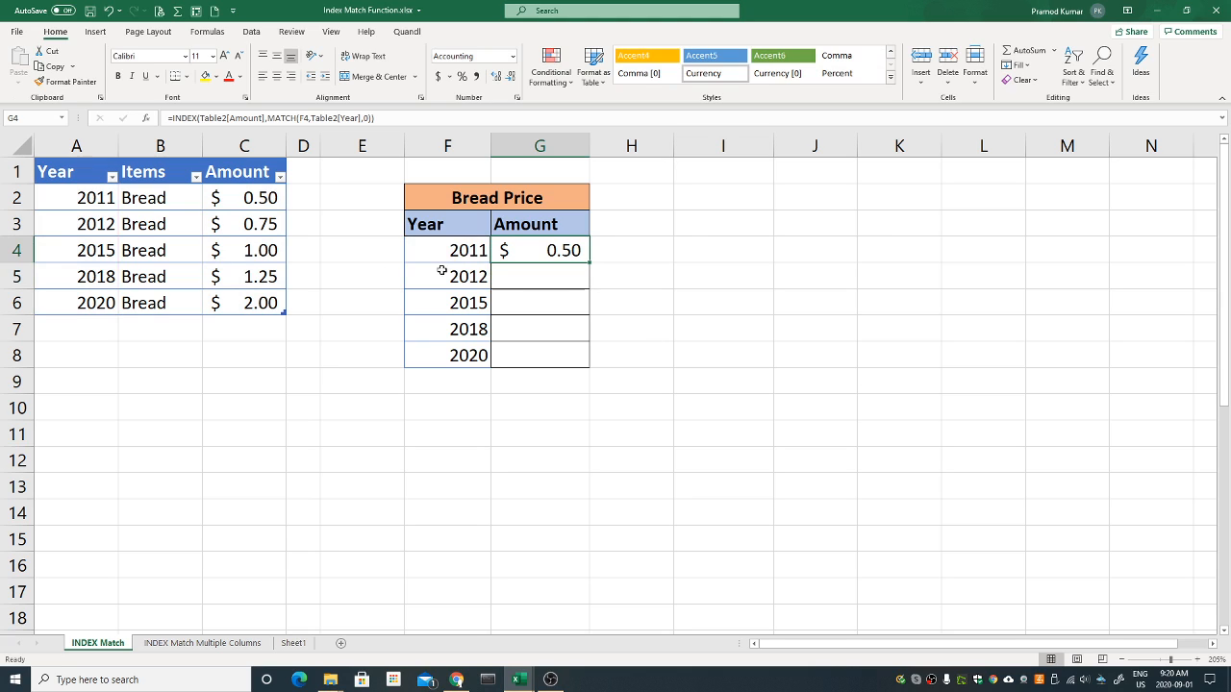
double_click(522, 250)
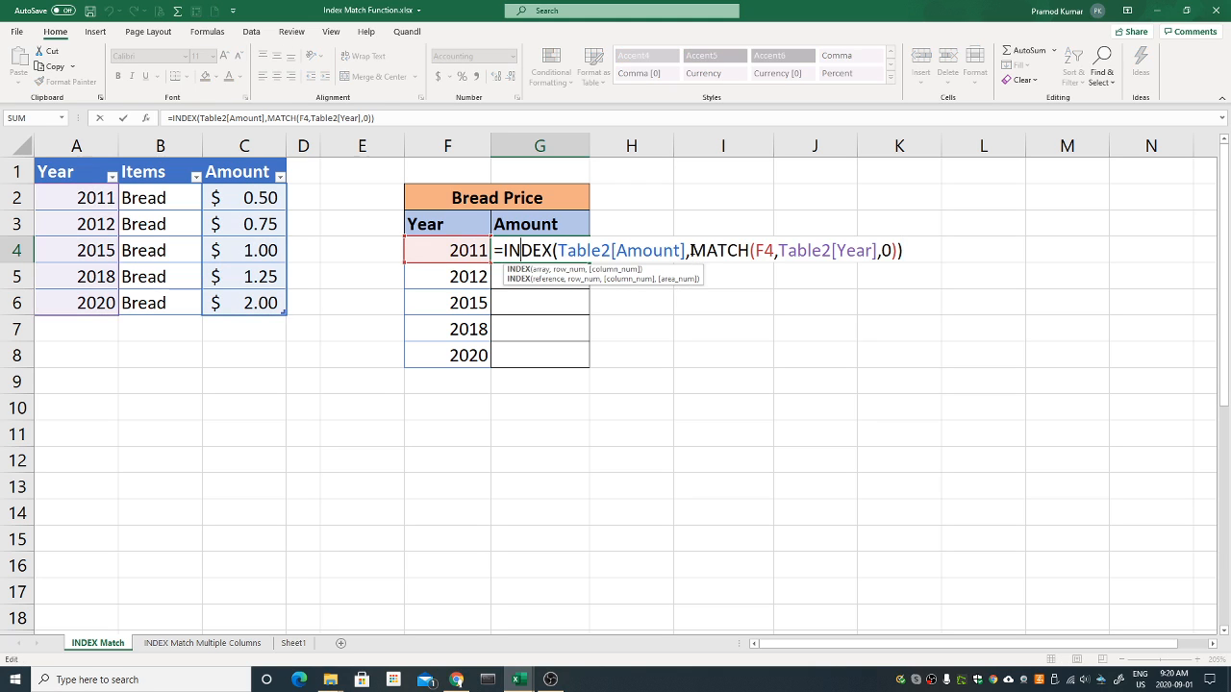
drag(688, 250, 896, 251)
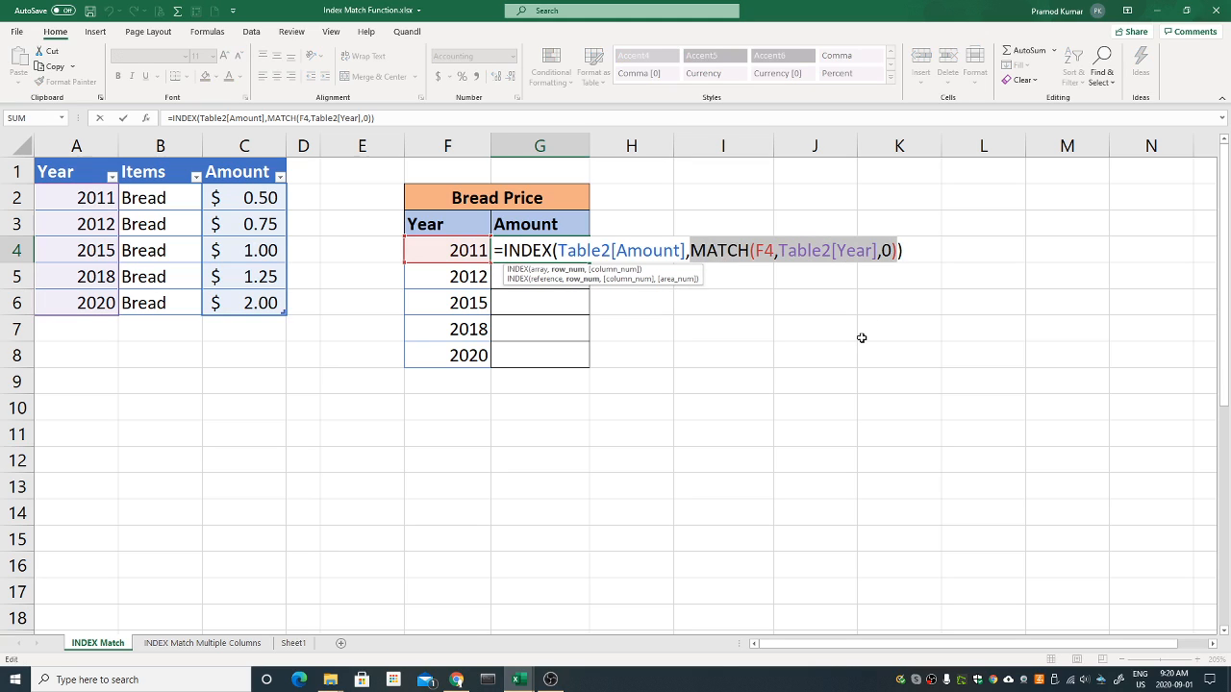
key(ctrl+c)
key(Escape)
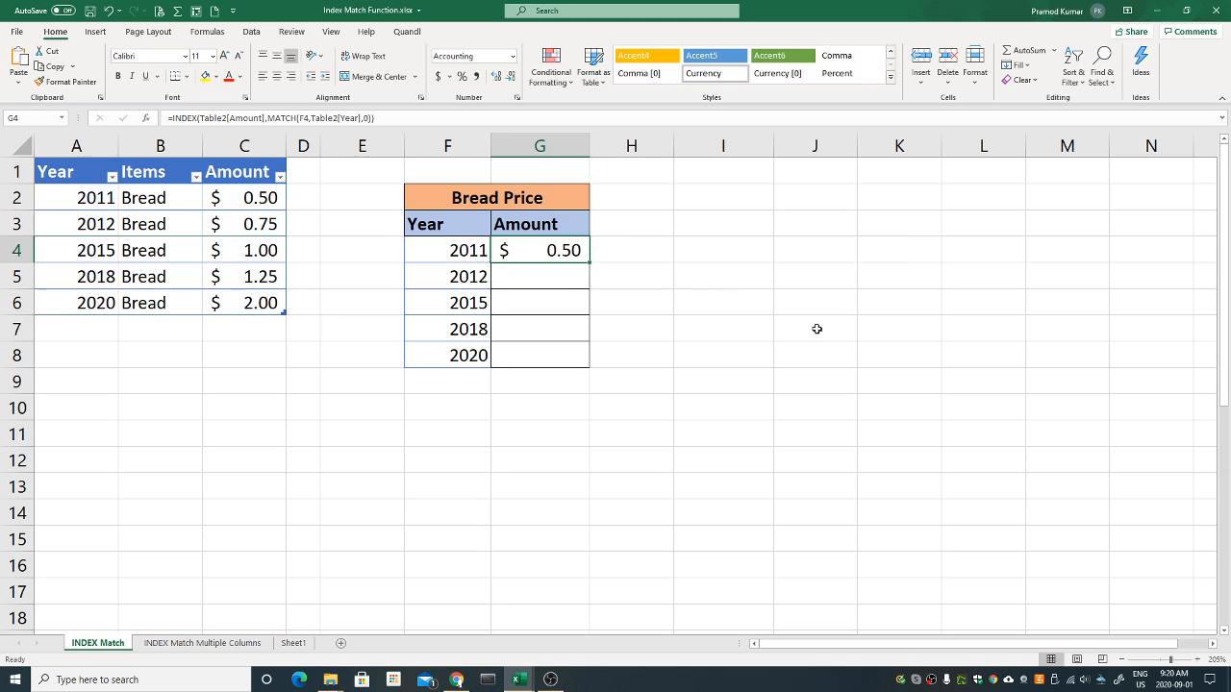
double_click(635, 250)
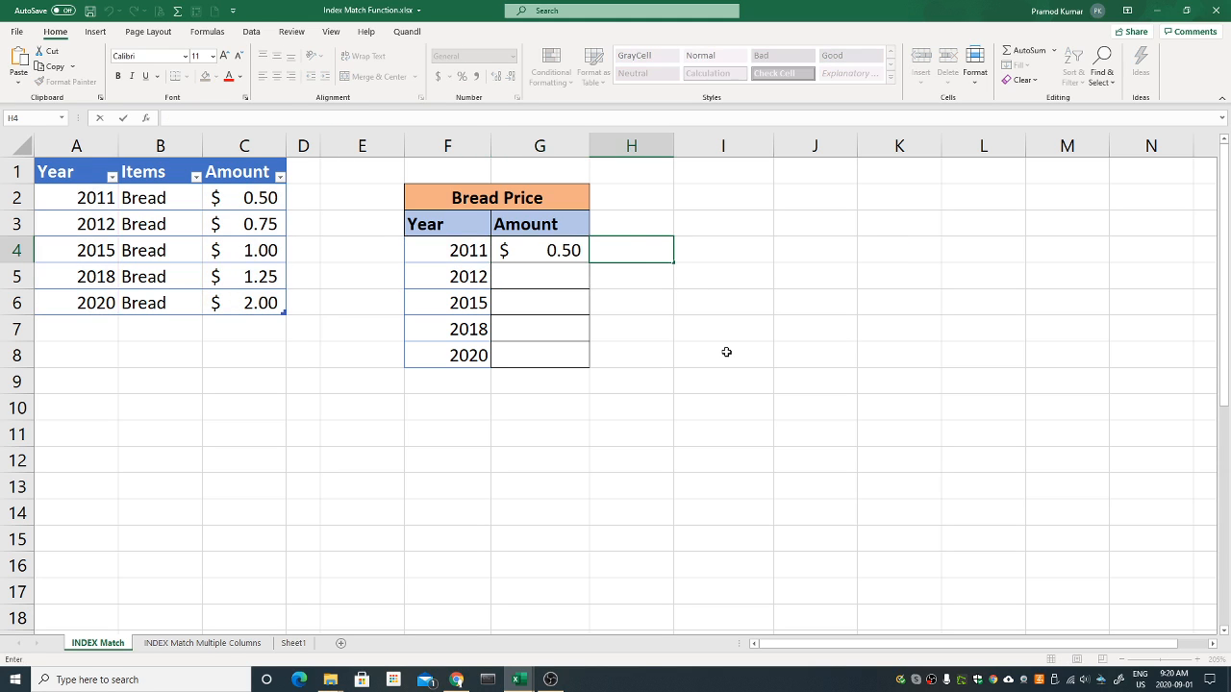
text(=)
key(ctrl+v)
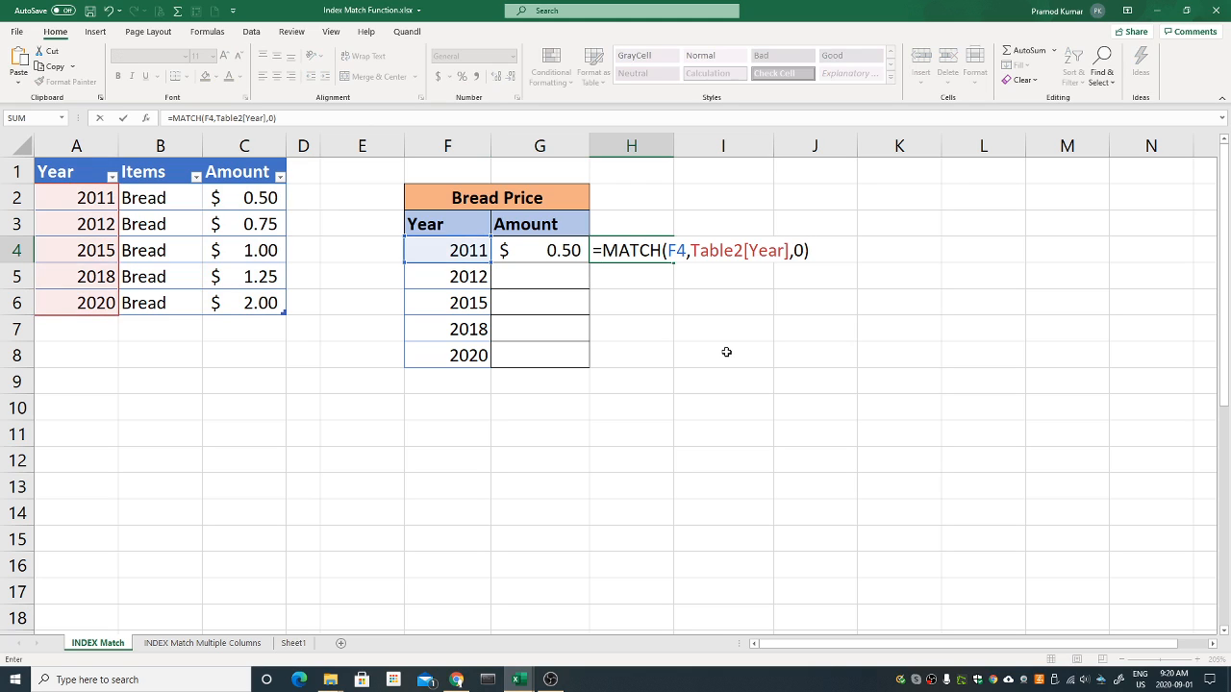
key(Return)
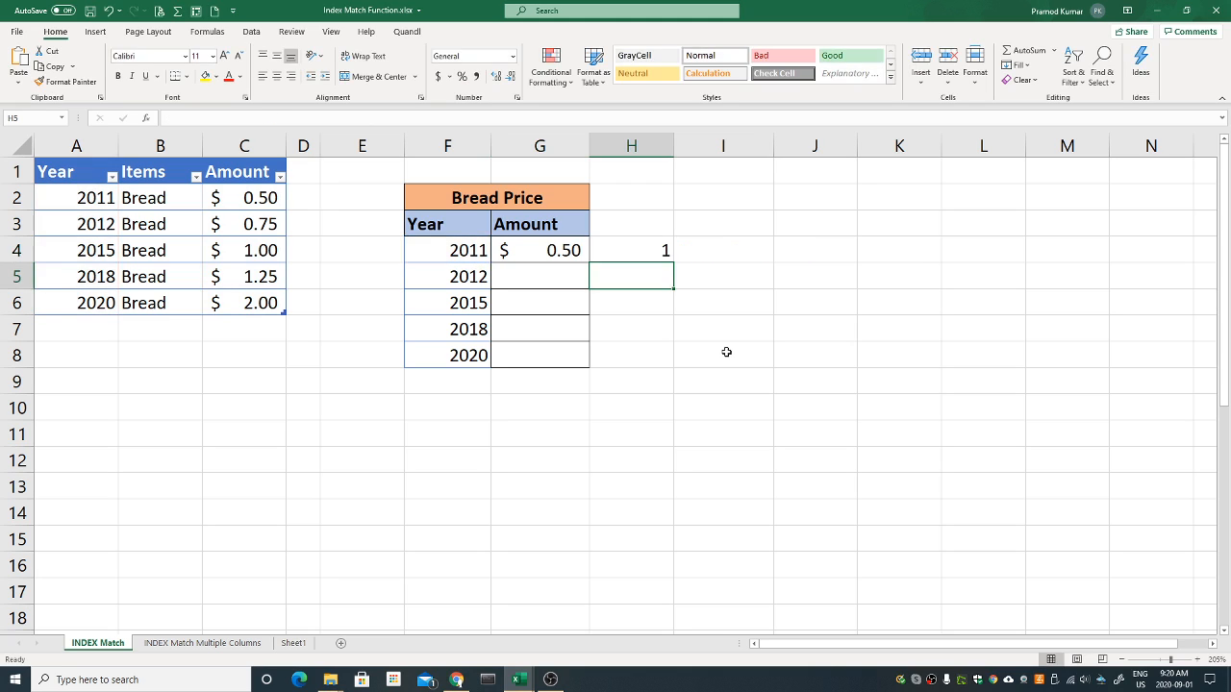
Fill H4's MATCH formula down through H8, checking the lookup reference in H5.
key(Up)
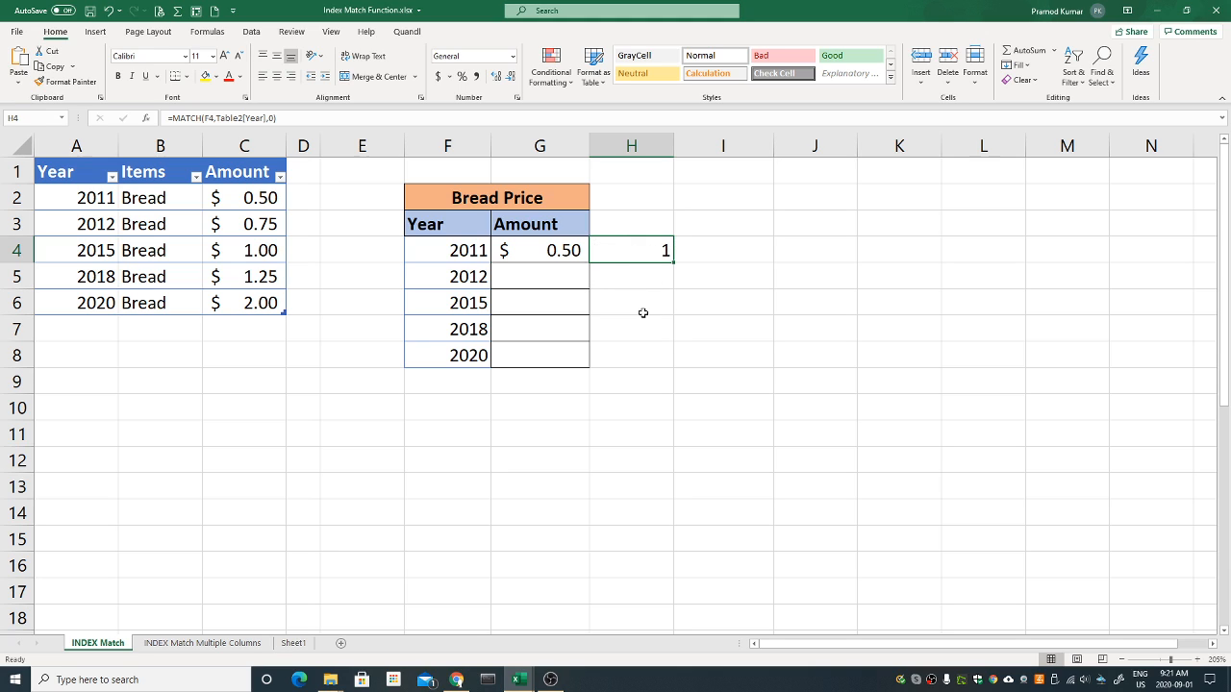
click(559, 252)
click(625, 252)
drag(672, 262, 630, 282)
double_click(630, 279)
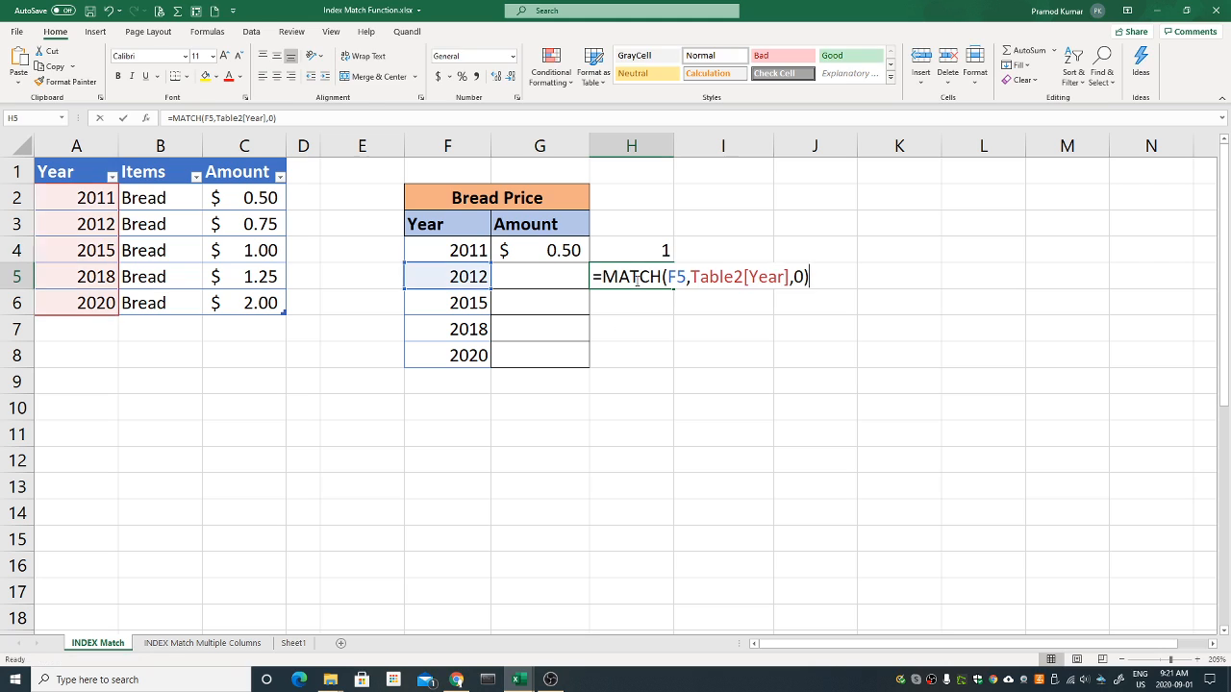
key(Escape)
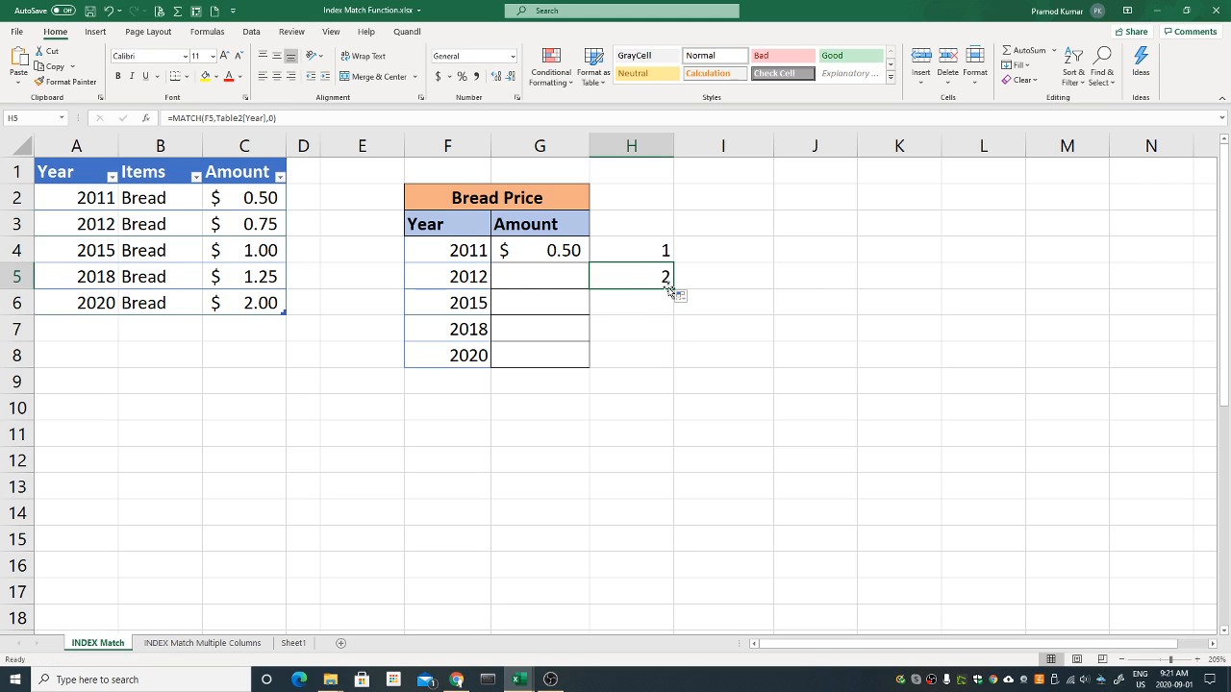
drag(674, 287, 661, 364)
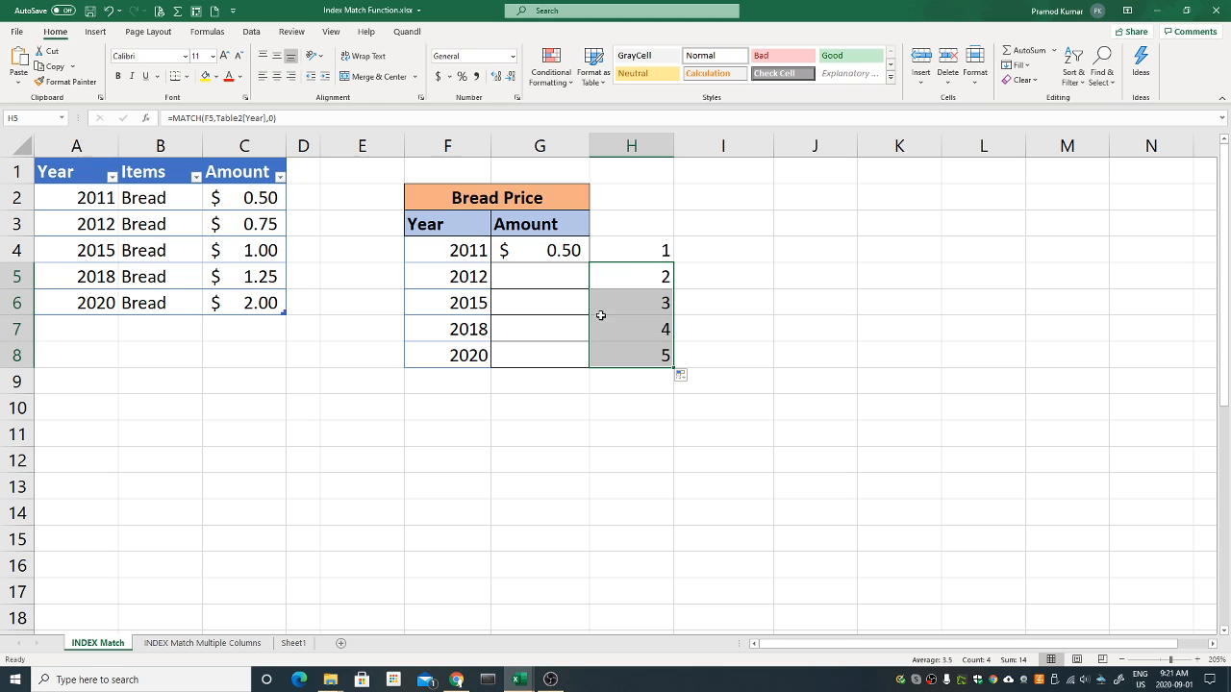
Enter the heading "Match Reference" in H3 above the MATCH formulas.
click(628, 230)
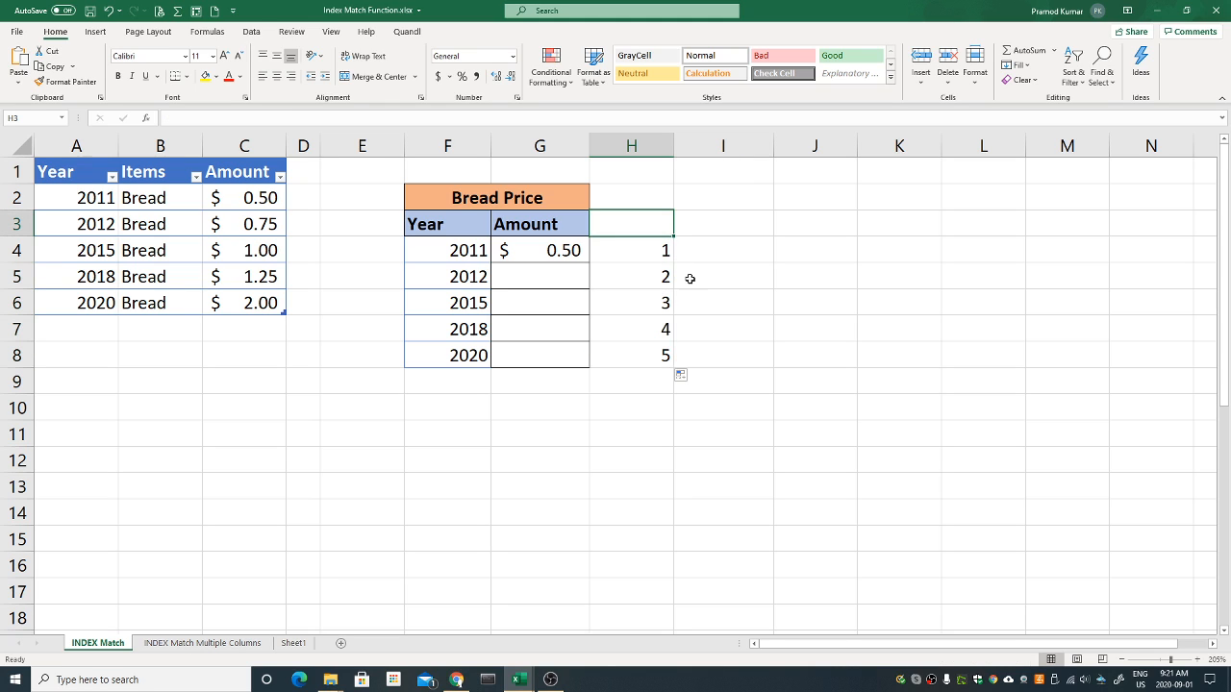
text(Match)
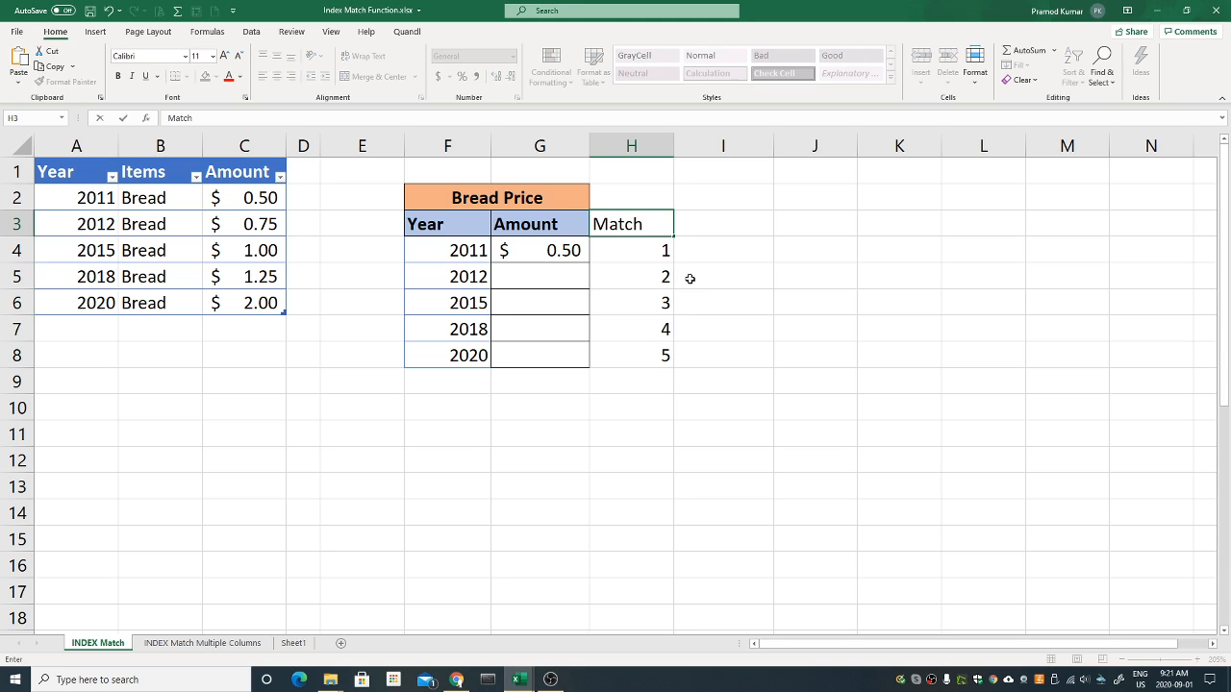
text( Reference)
key(Return)
key(Up)
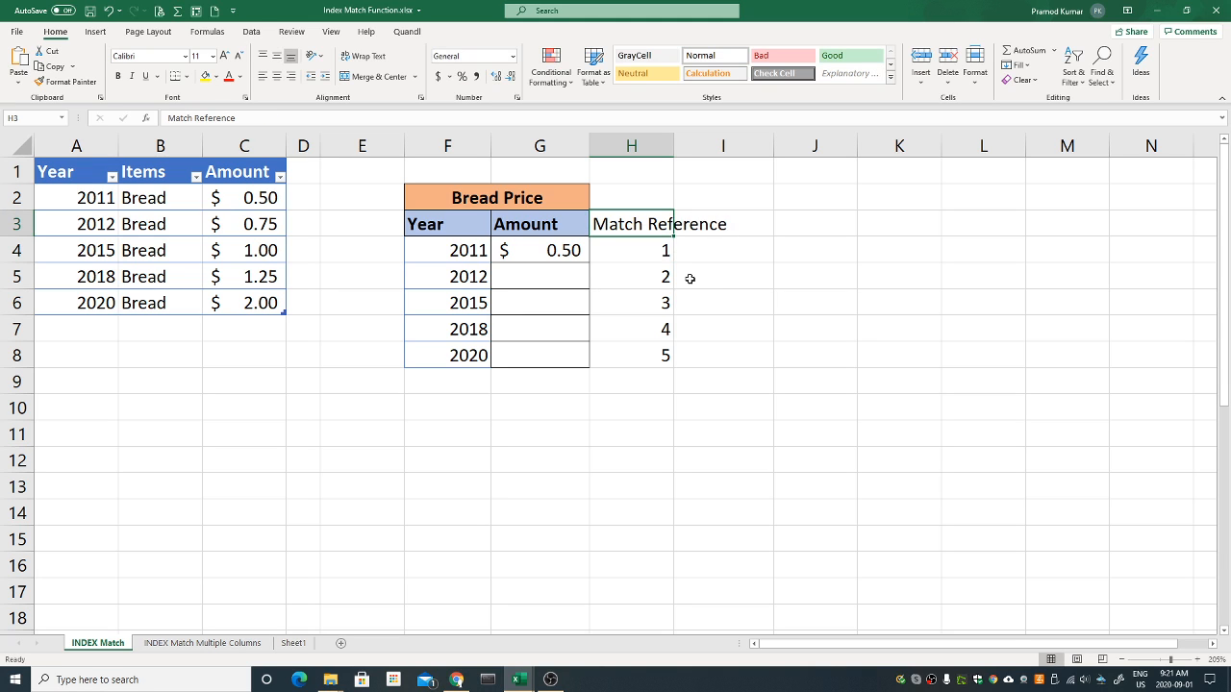
Fill G4's INDEX MATCH formula down through G8 and compare the 2020 amount with its match reference.
click(550, 250)
double_click(588, 261)
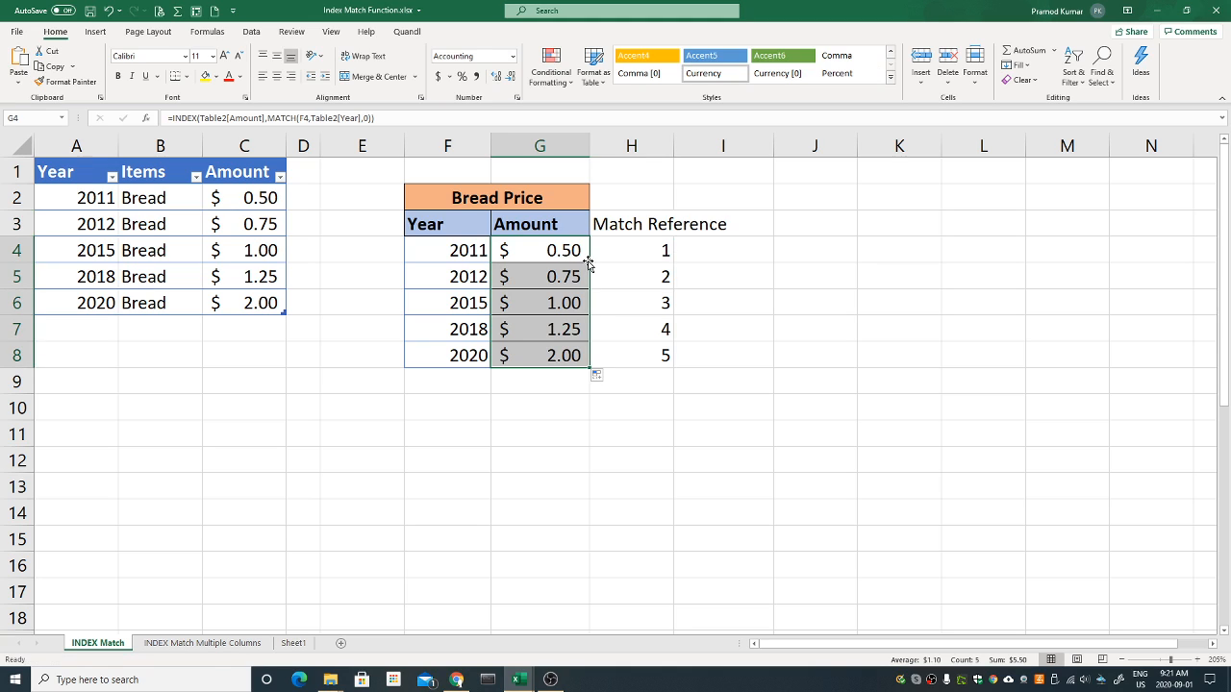
click(535, 361)
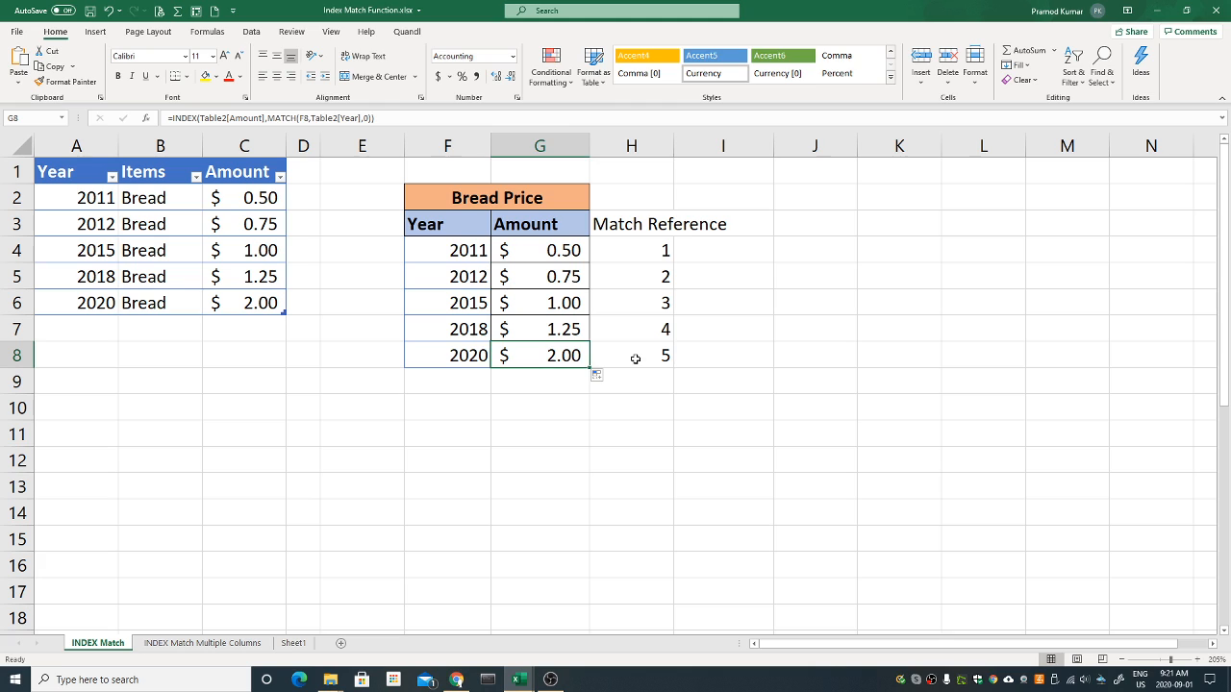
click(632, 355)
click(548, 356)
click(236, 376)
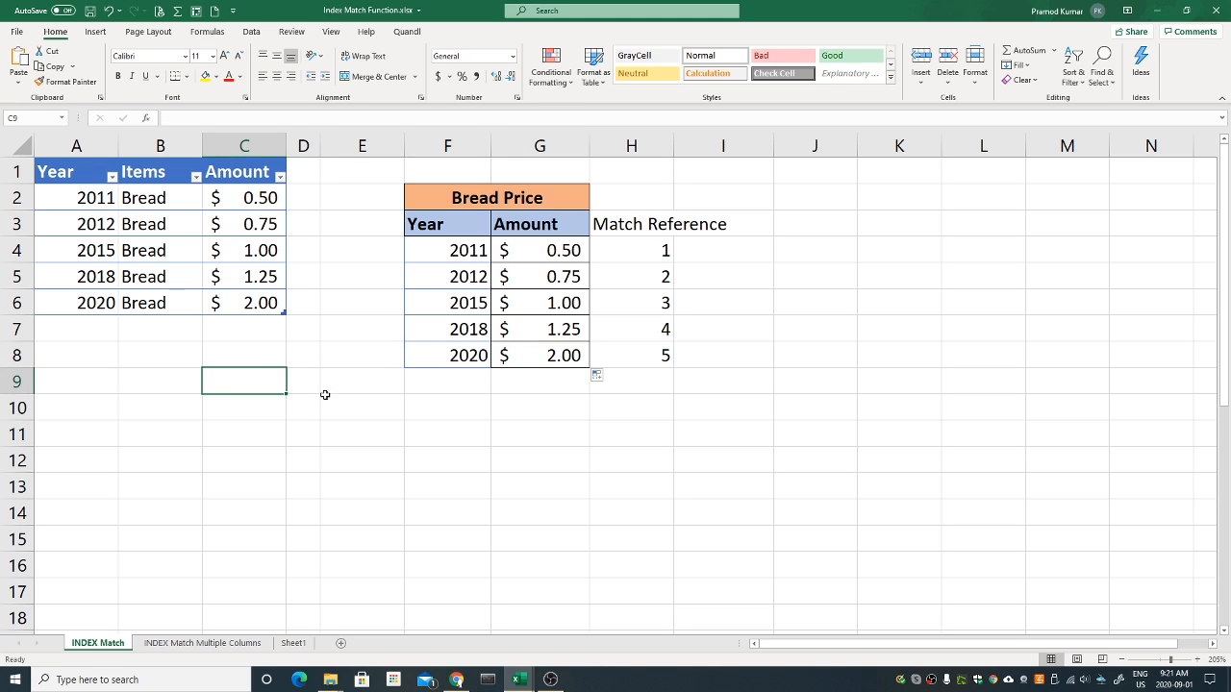
On the INDEX Match Multiple Columns sheet, examine the Bread and Donuts source rows and the Year and Items pairs in the lookup table.
click(199, 644)
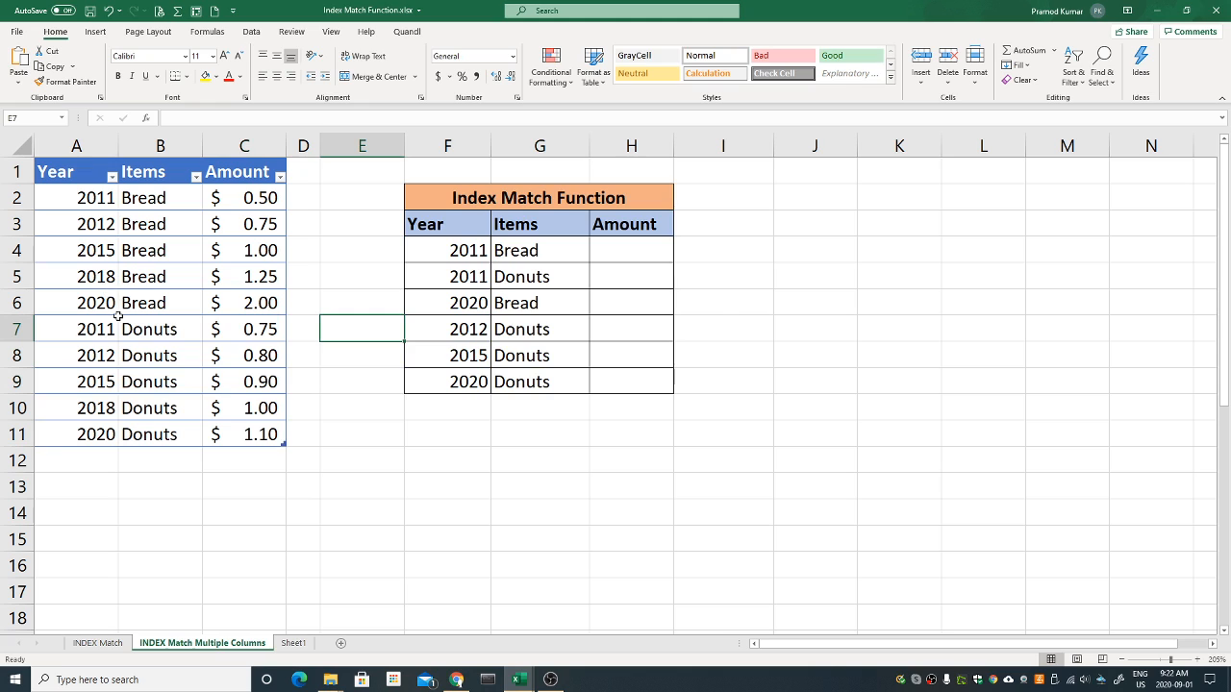
drag(76, 198, 245, 304)
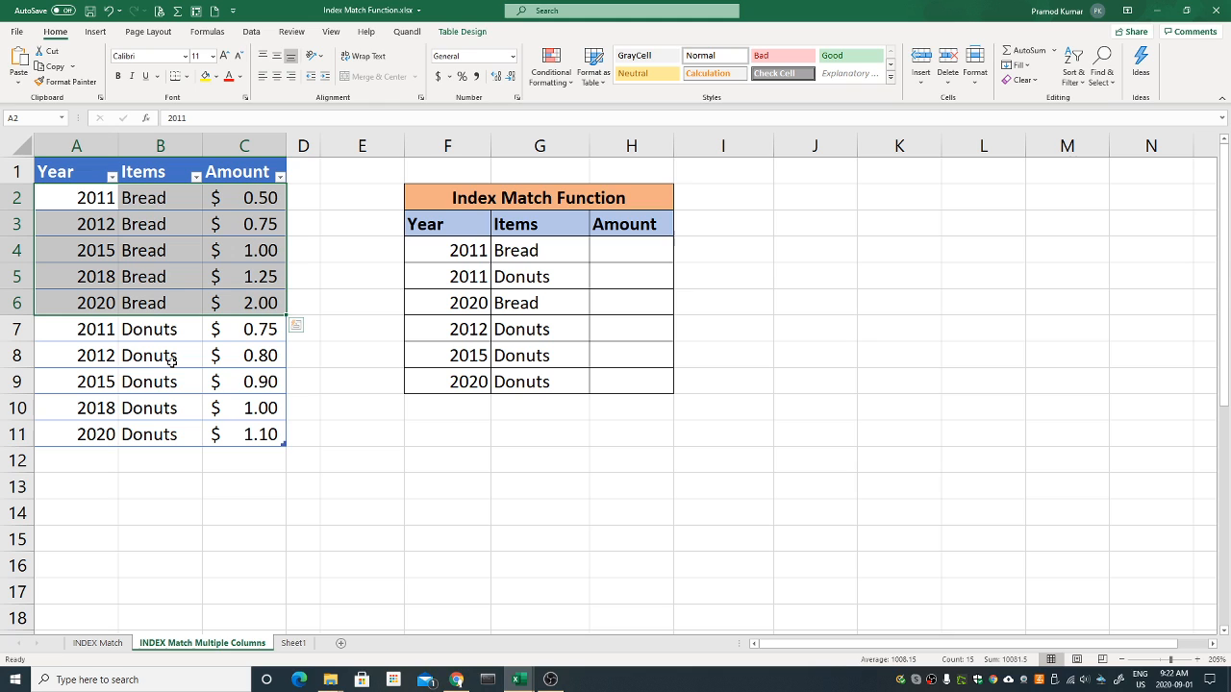
drag(83, 329, 157, 432)
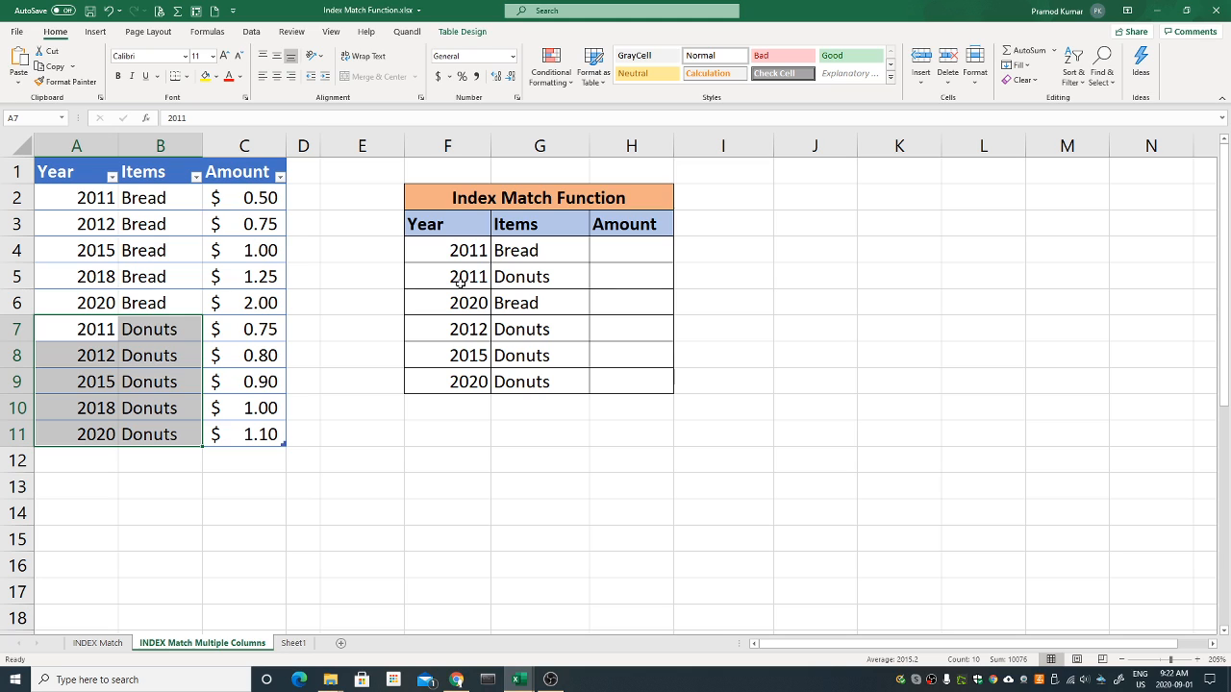
click(526, 250)
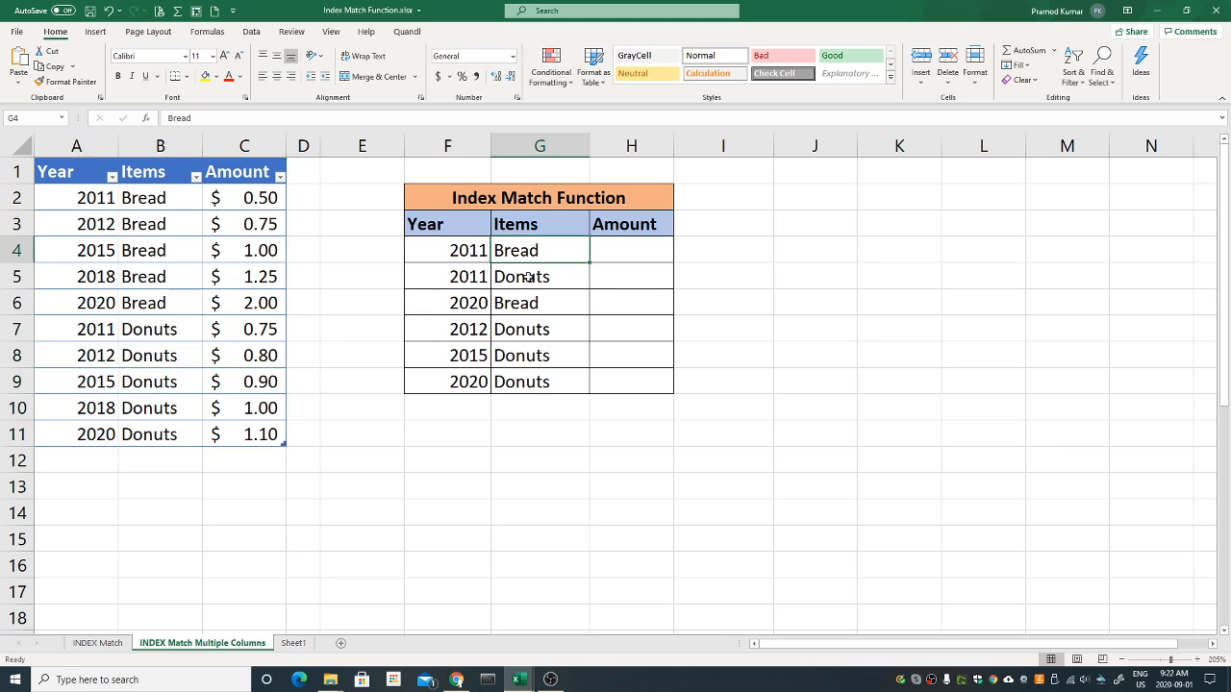
click(527, 277)
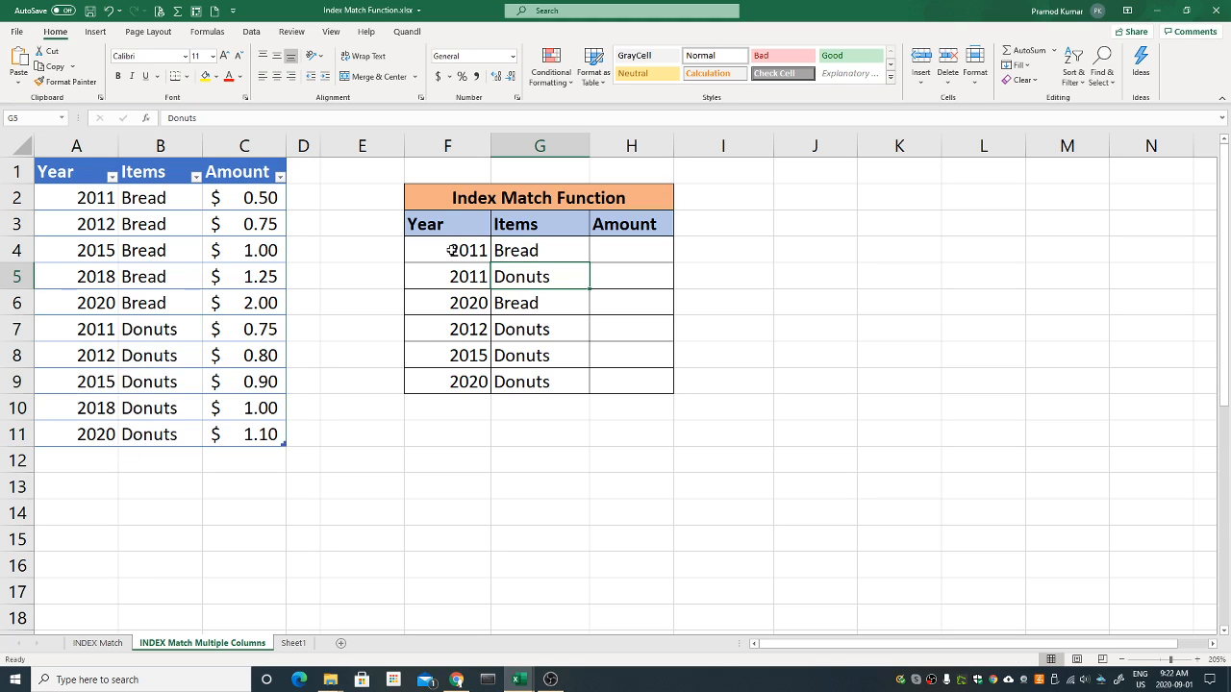
drag(452, 250, 502, 253)
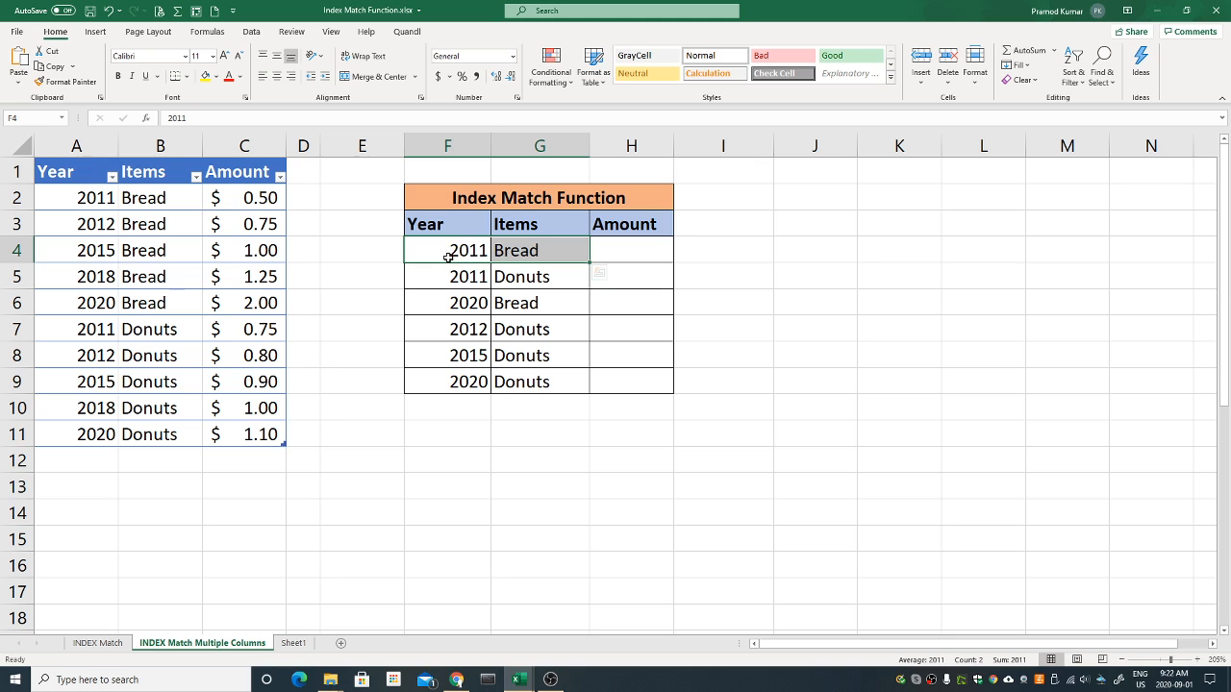
drag(445, 277, 519, 304)
drag(448, 331, 519, 330)
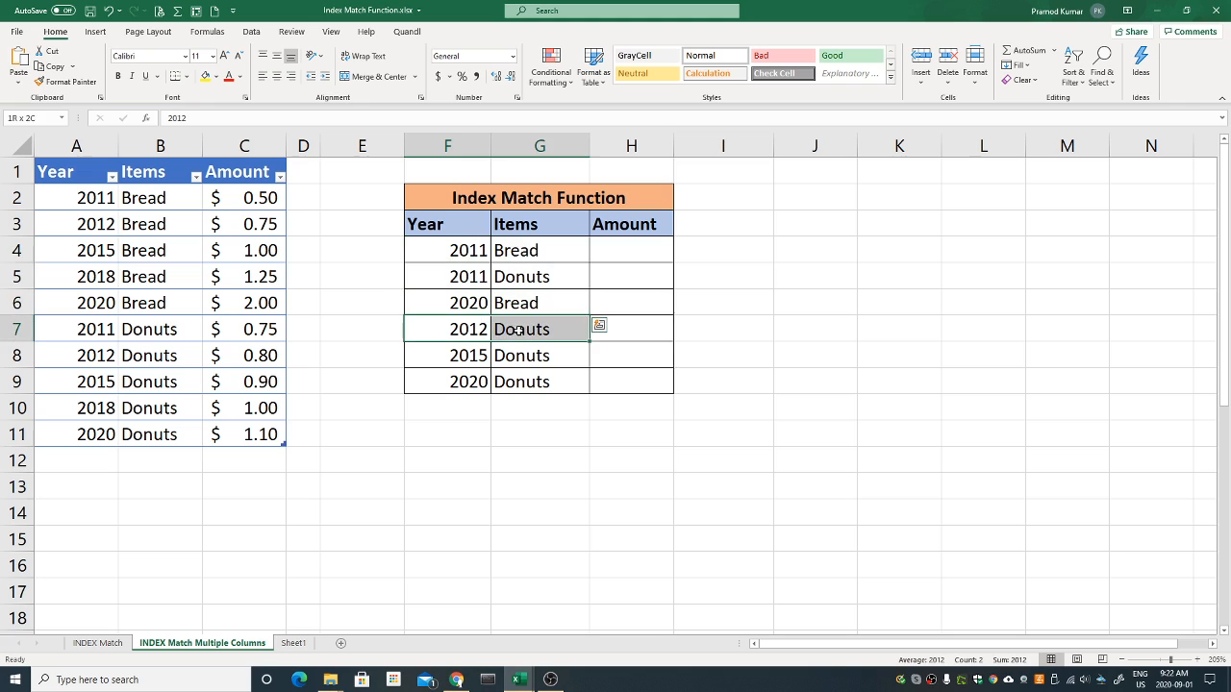
drag(453, 352, 528, 355)
drag(459, 375, 519, 375)
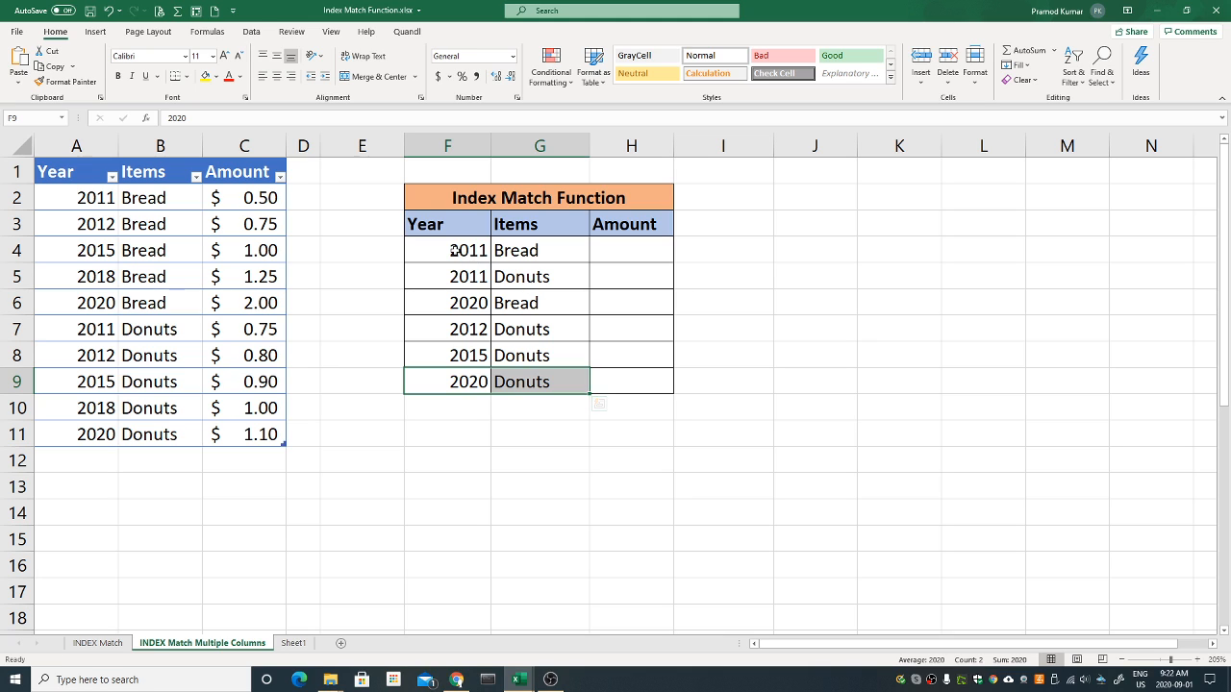
drag(453, 250, 517, 383)
click(532, 275)
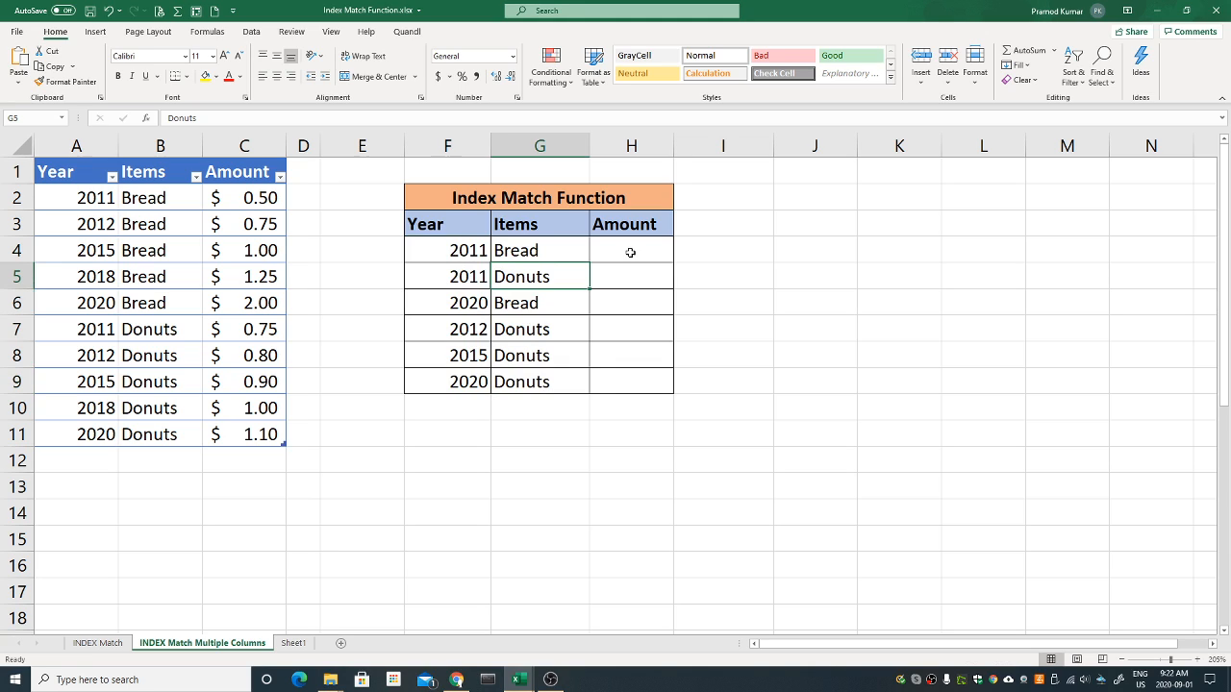
Start an INDEX formula in H4 with the source table's Amount column, Table22[Amount], as the array.
click(630, 252)
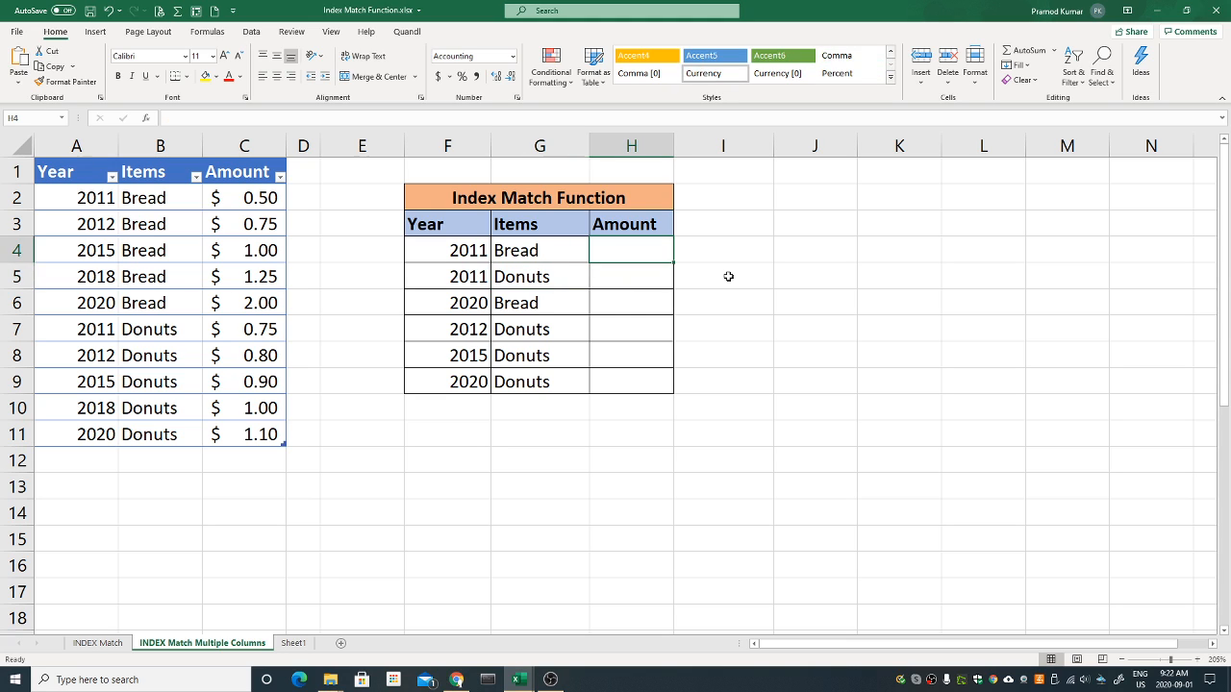
text(=)
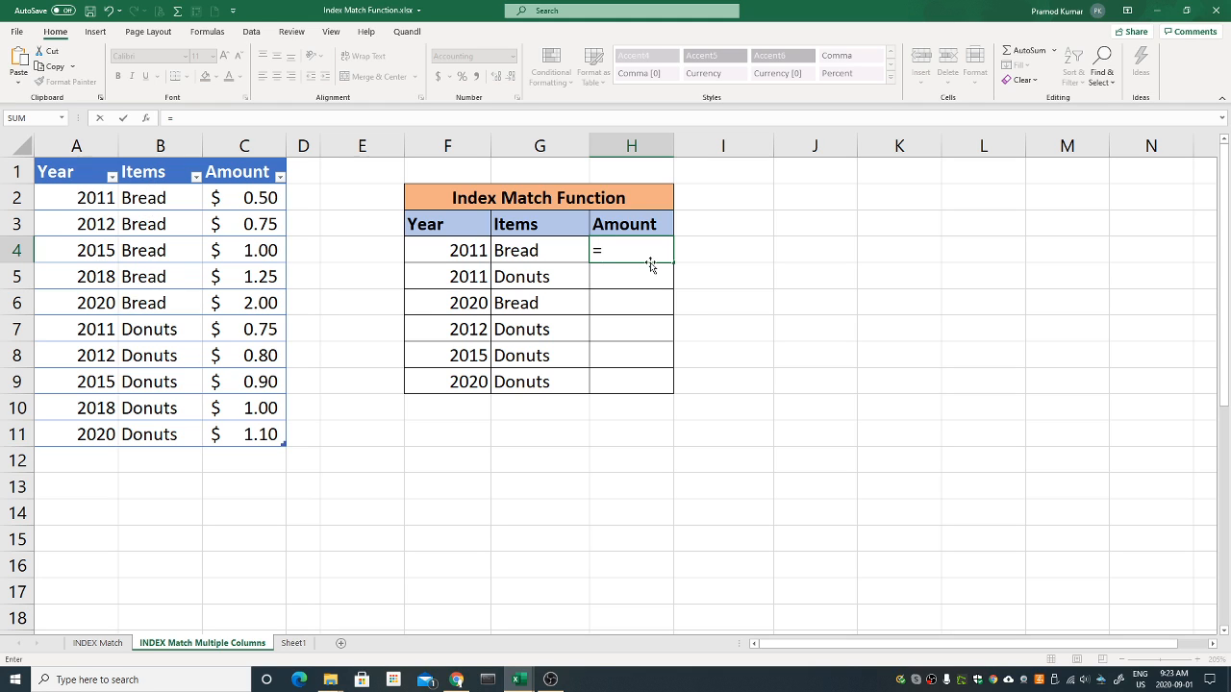
text(index)
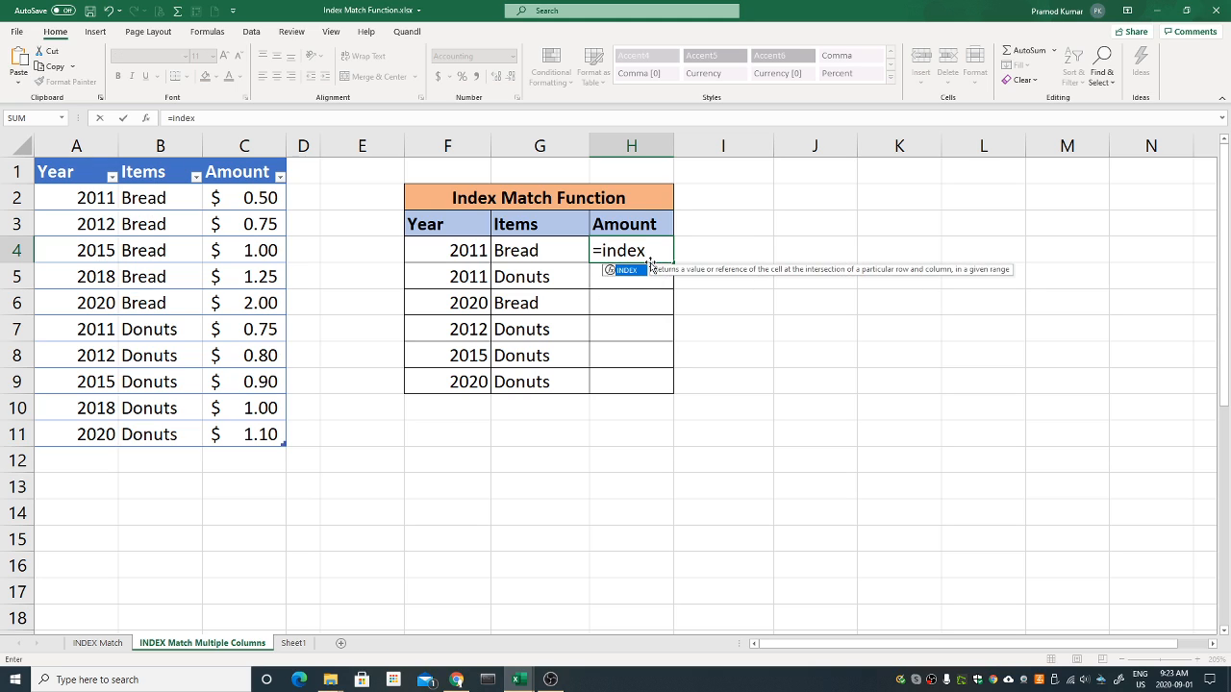
text(()
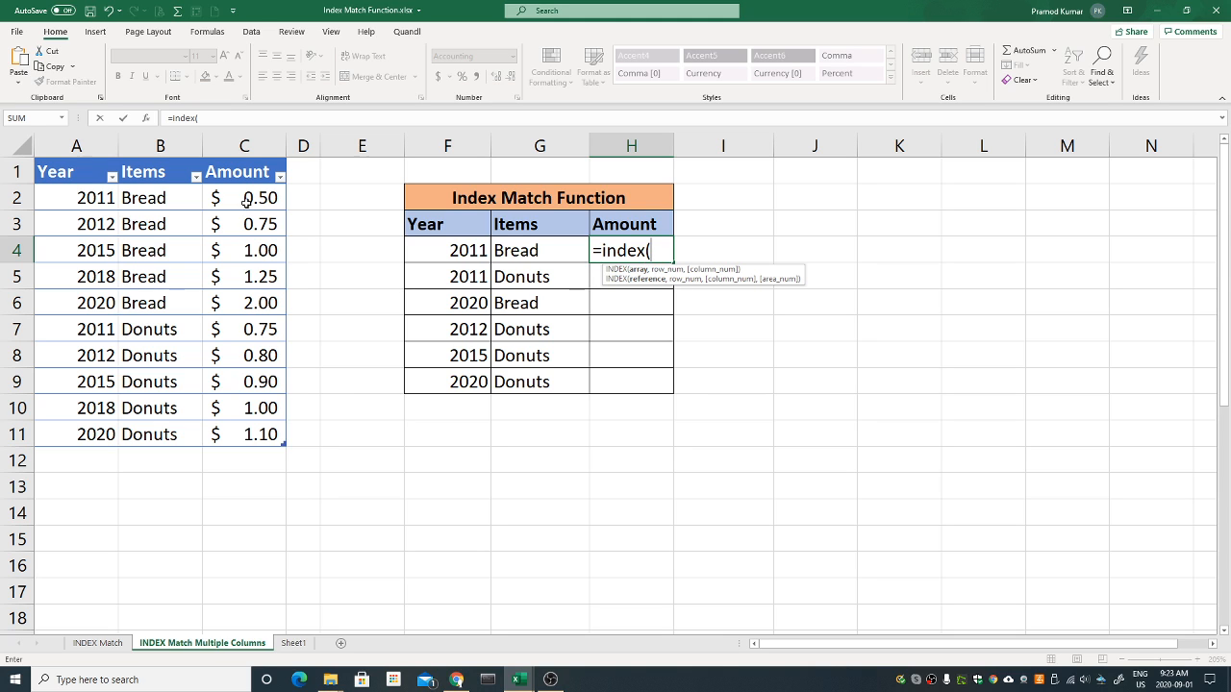
drag(244, 198, 245, 435)
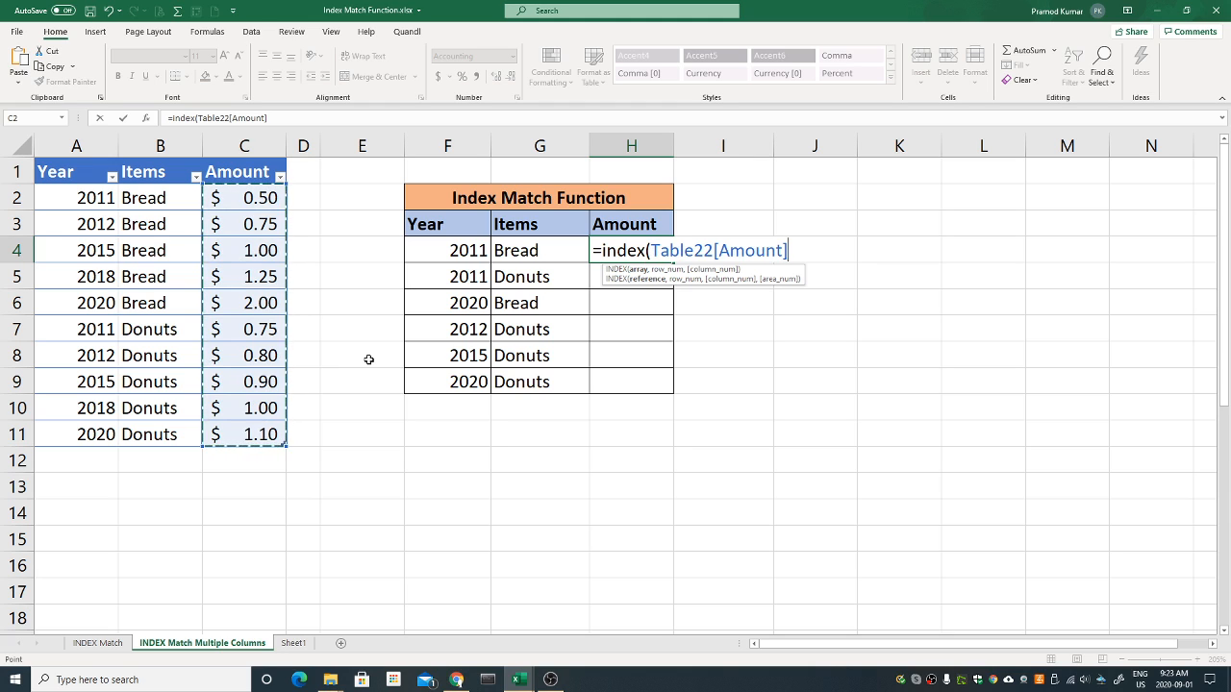
text(,)
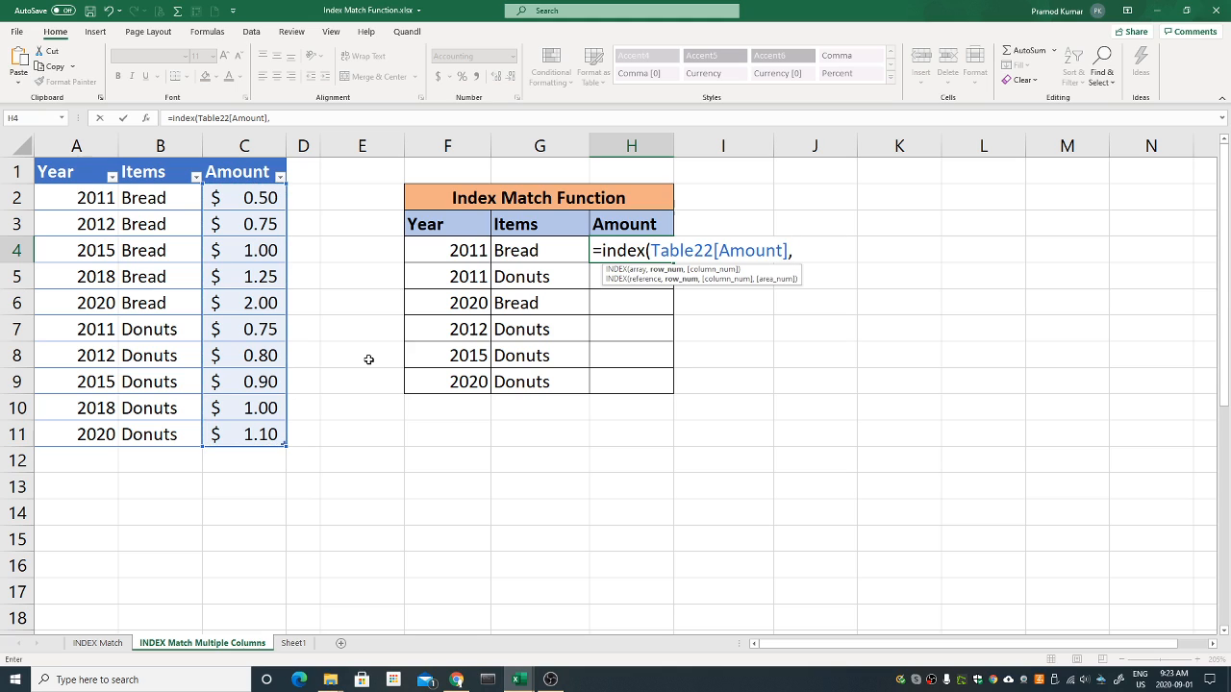
Add a nested MATCH to H4's formula with the combined Year and Items cells, F4&G4, as its lookup value.
text(match)
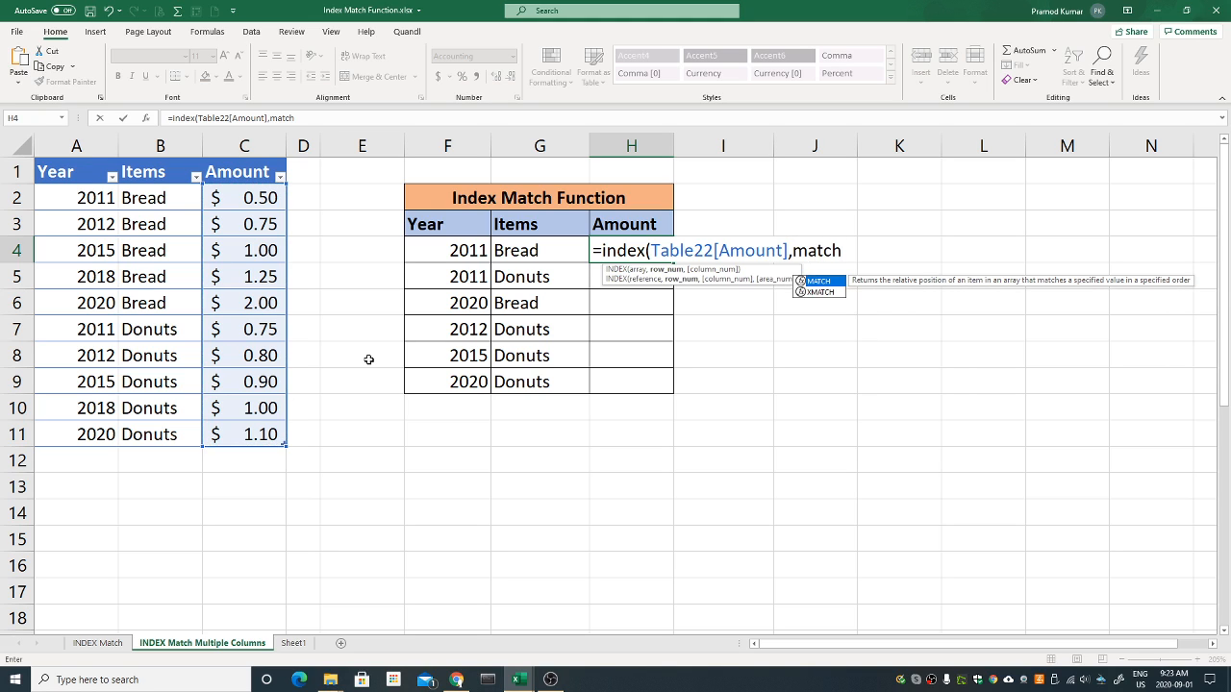
text(()
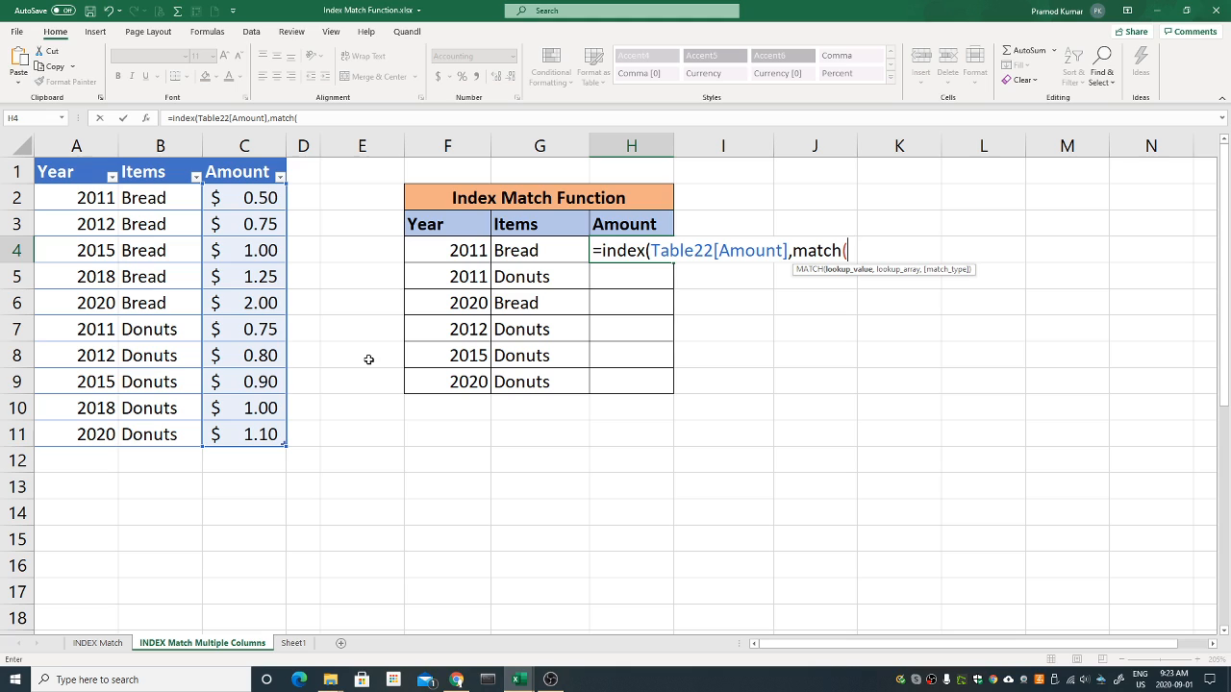
click(459, 249)
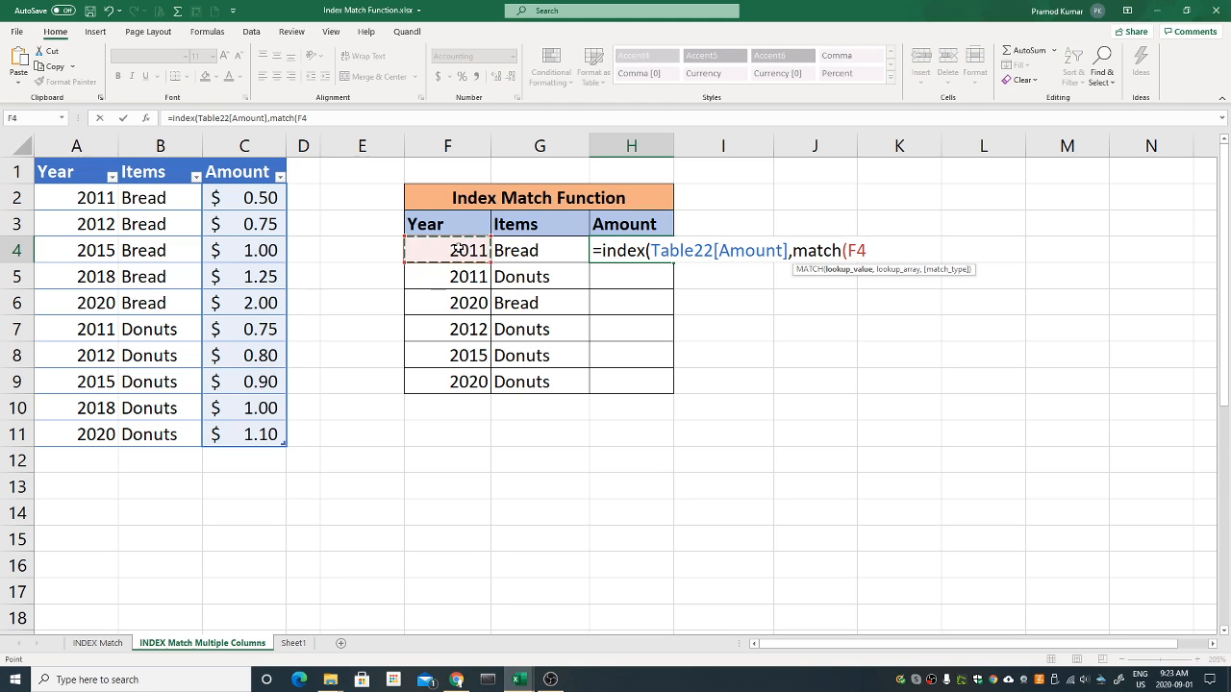
text(&)
click(553, 250)
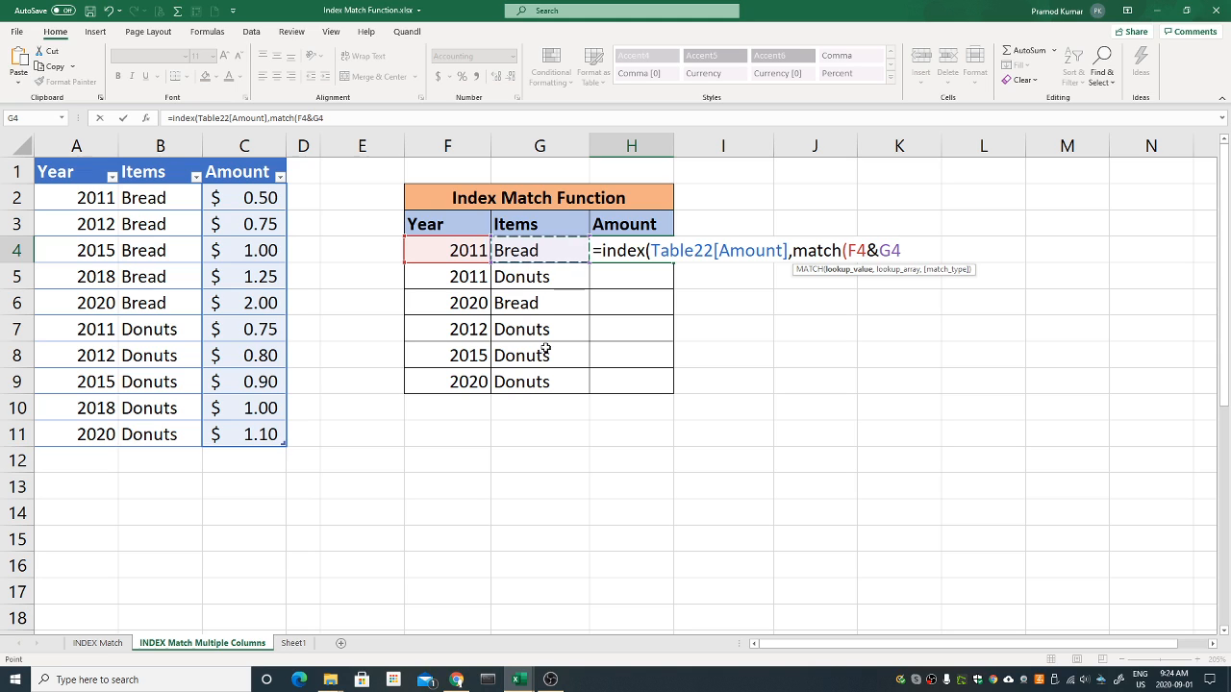
text(,)
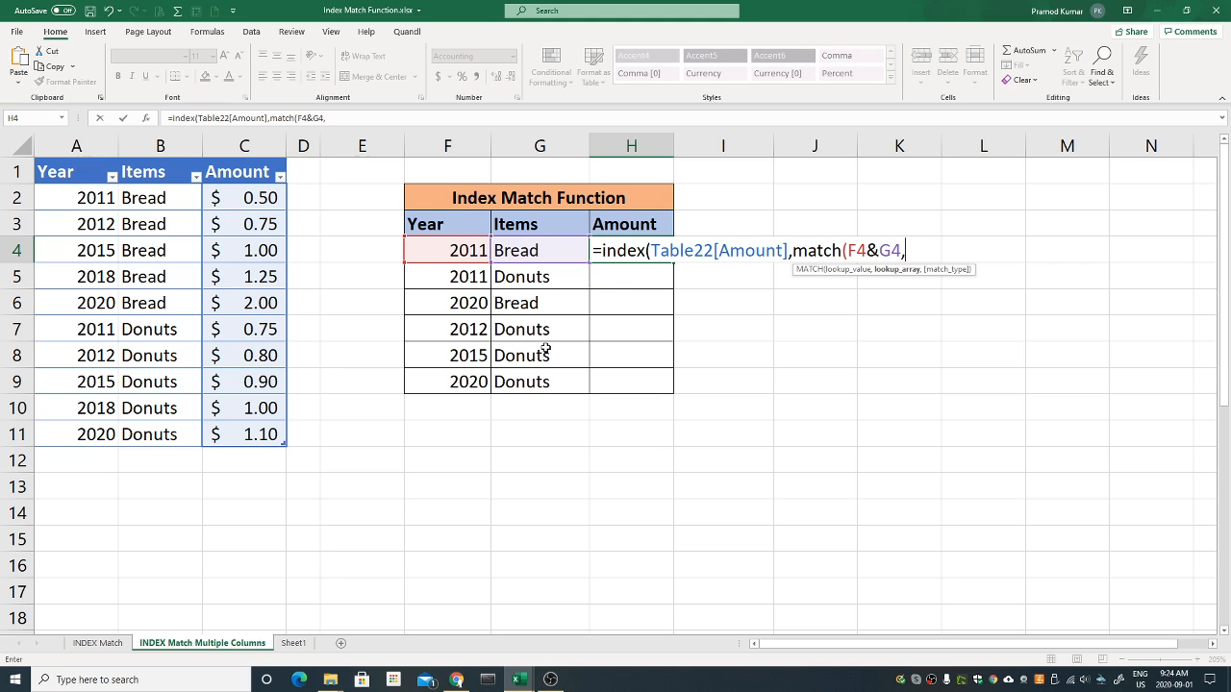
Complete H4's MATCH with lookup array Table22[Year]&Table22[Items] and match type 0, and commit the formula.
drag(71, 198, 50, 433)
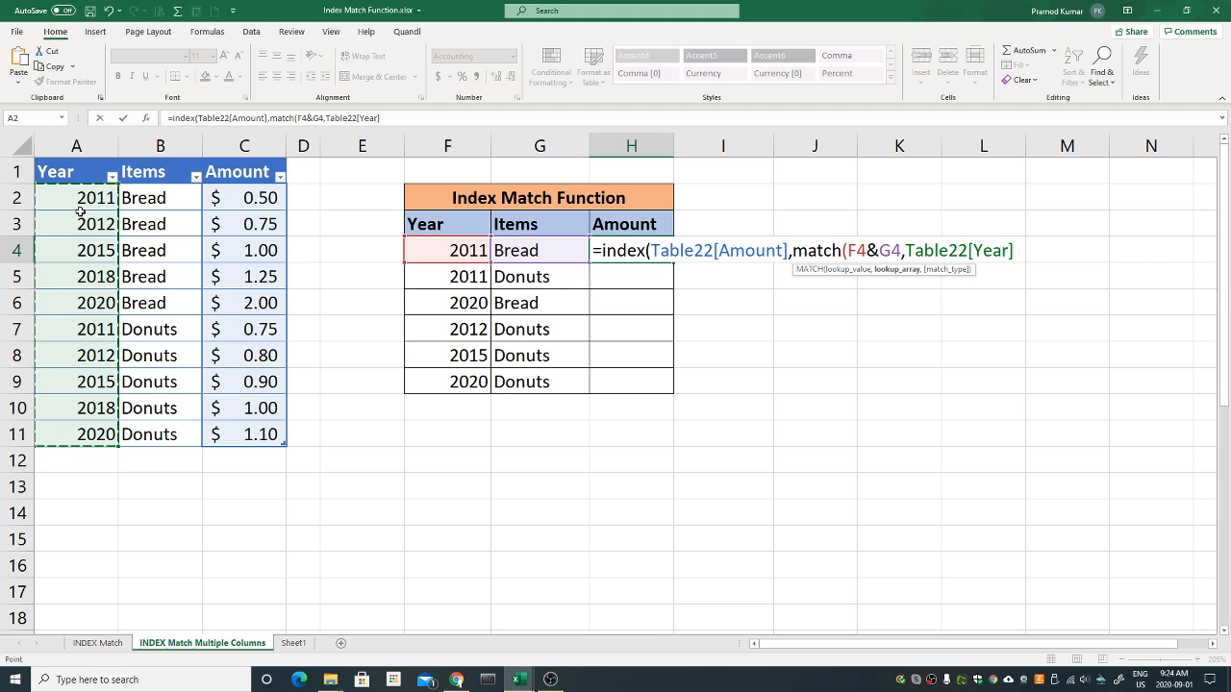
text(&)
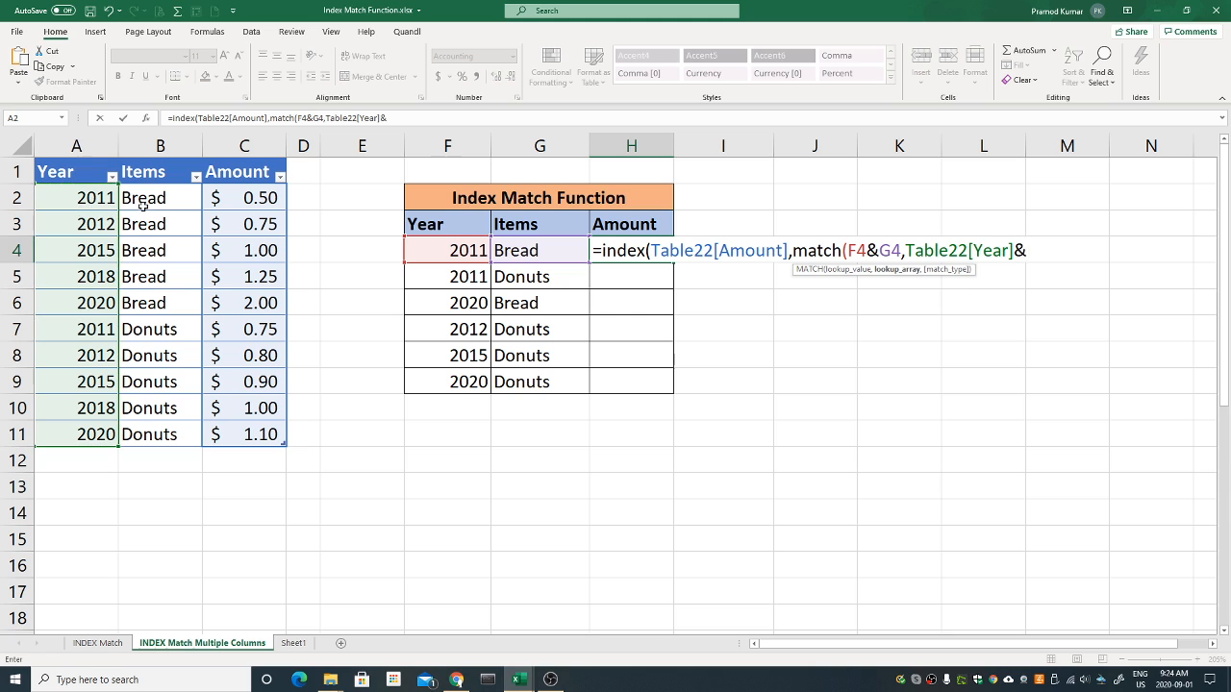
drag(144, 200, 154, 438)
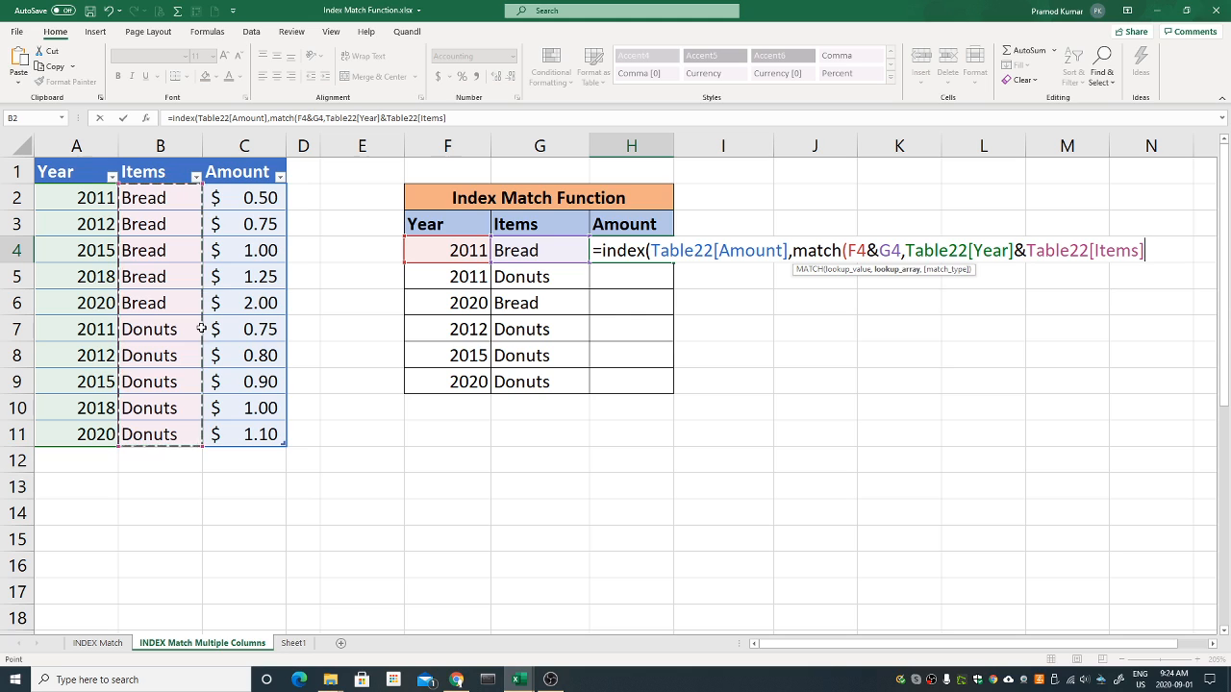
text(,)
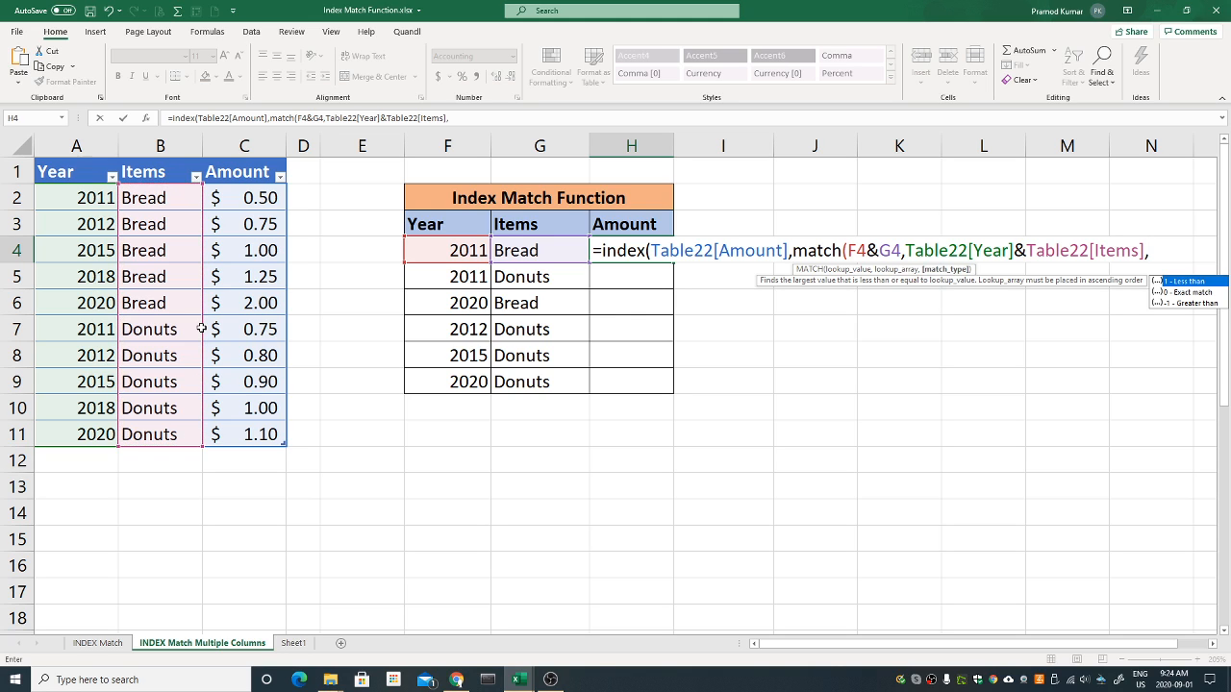
text(0))
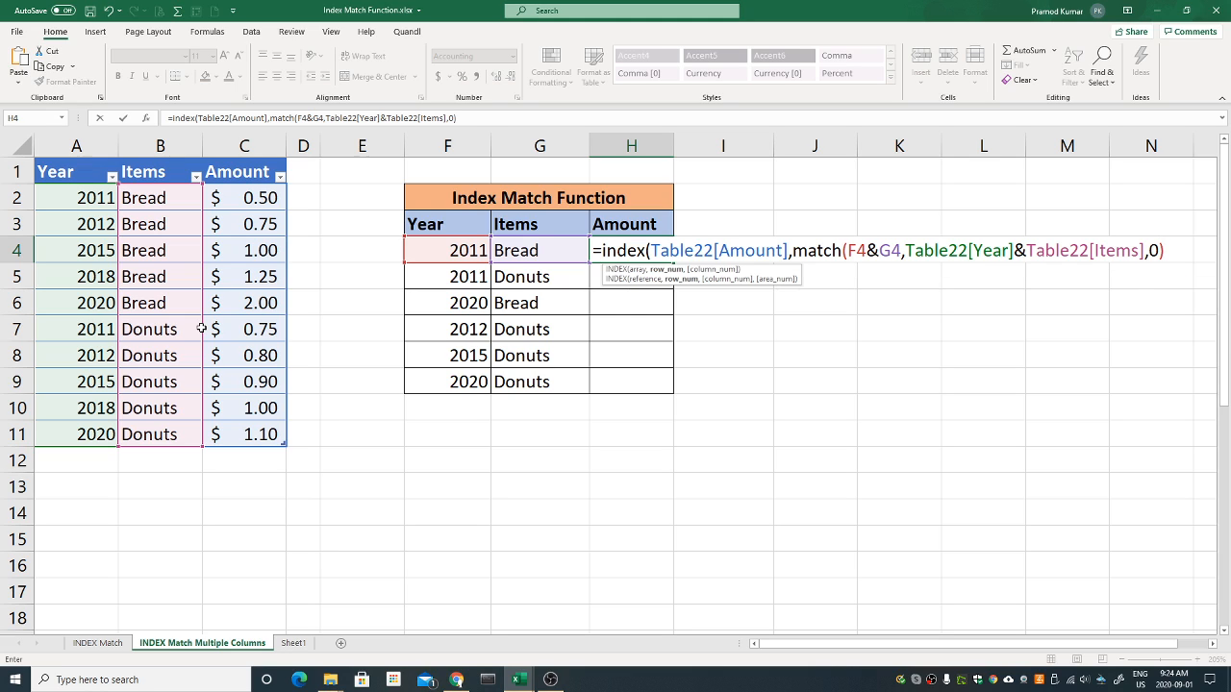
text())
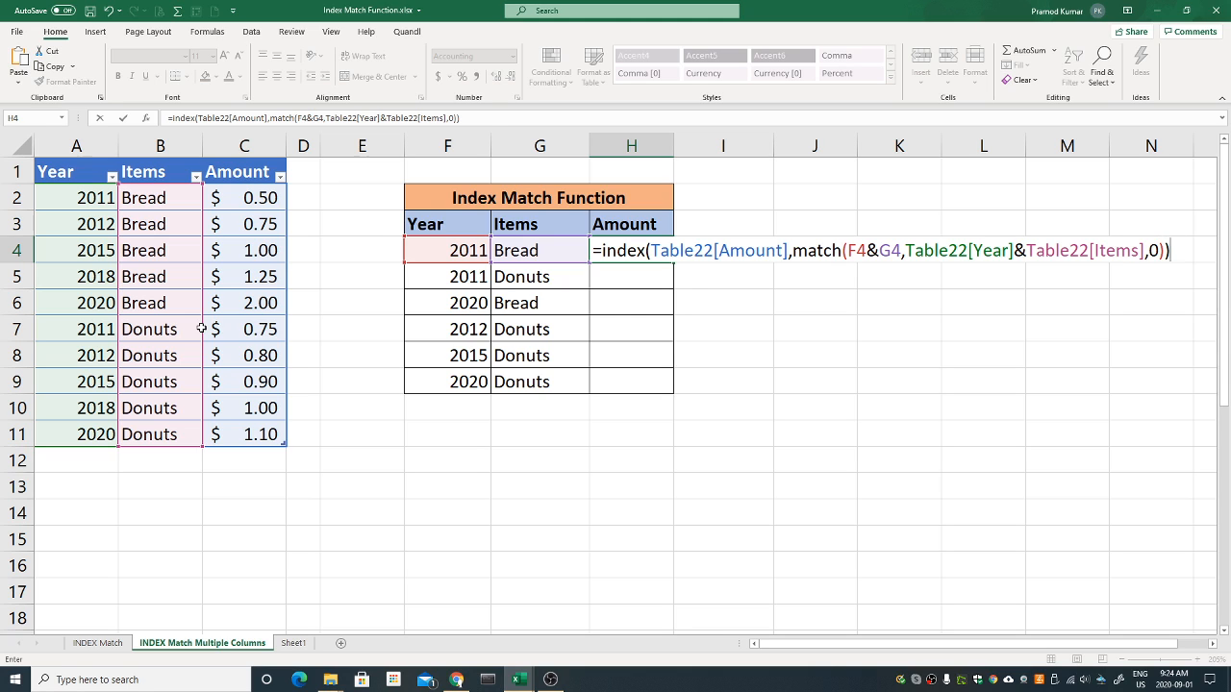
key(Return)
key(Up)
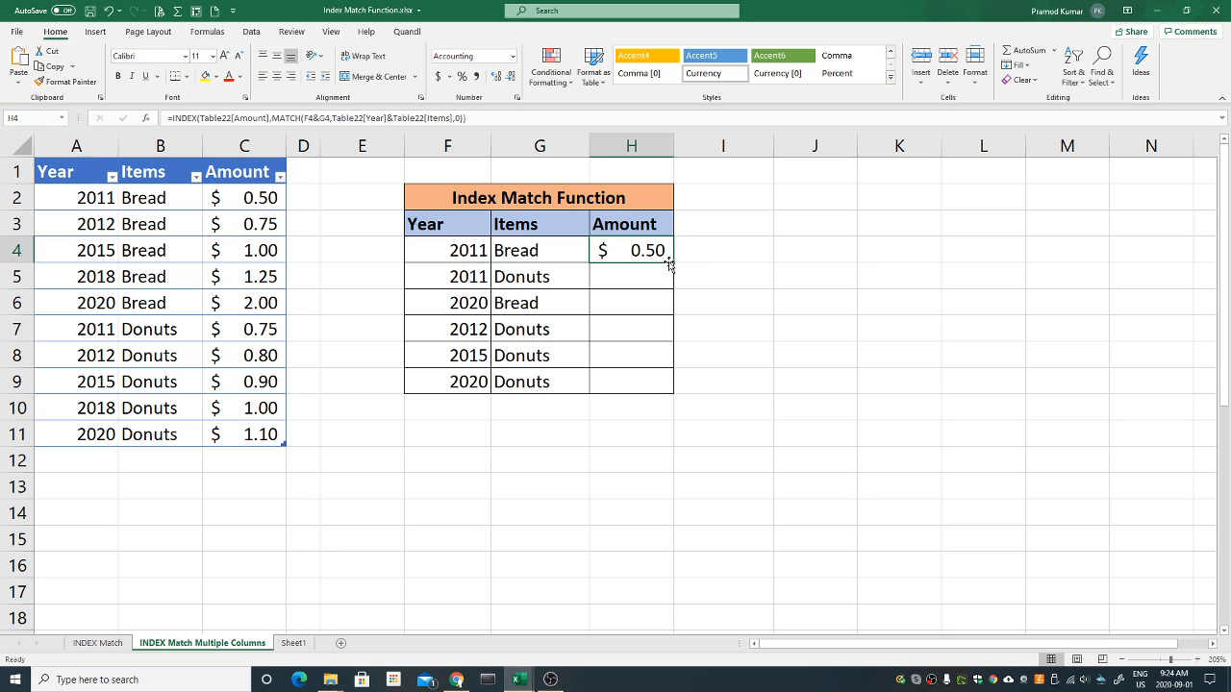
Fill H4's formula down through H9 and check the 2020 and 2012 Donuts amounts against the source table.
drag(673, 261, 673, 394)
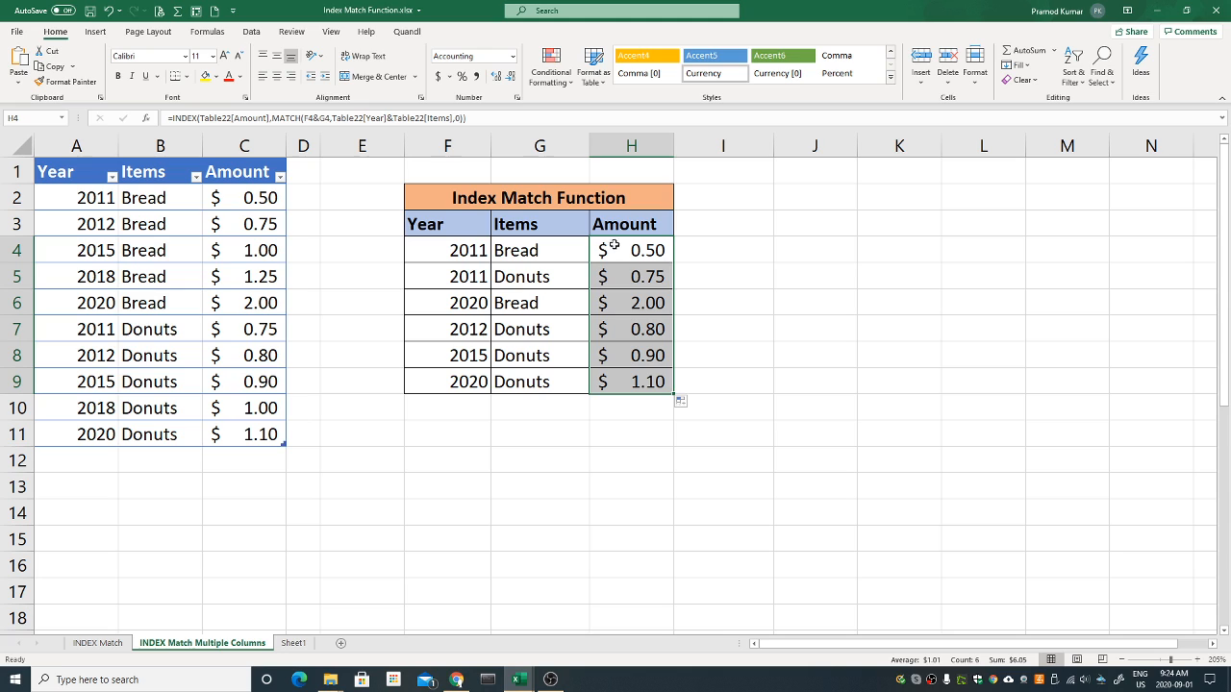
click(459, 384)
click(547, 382)
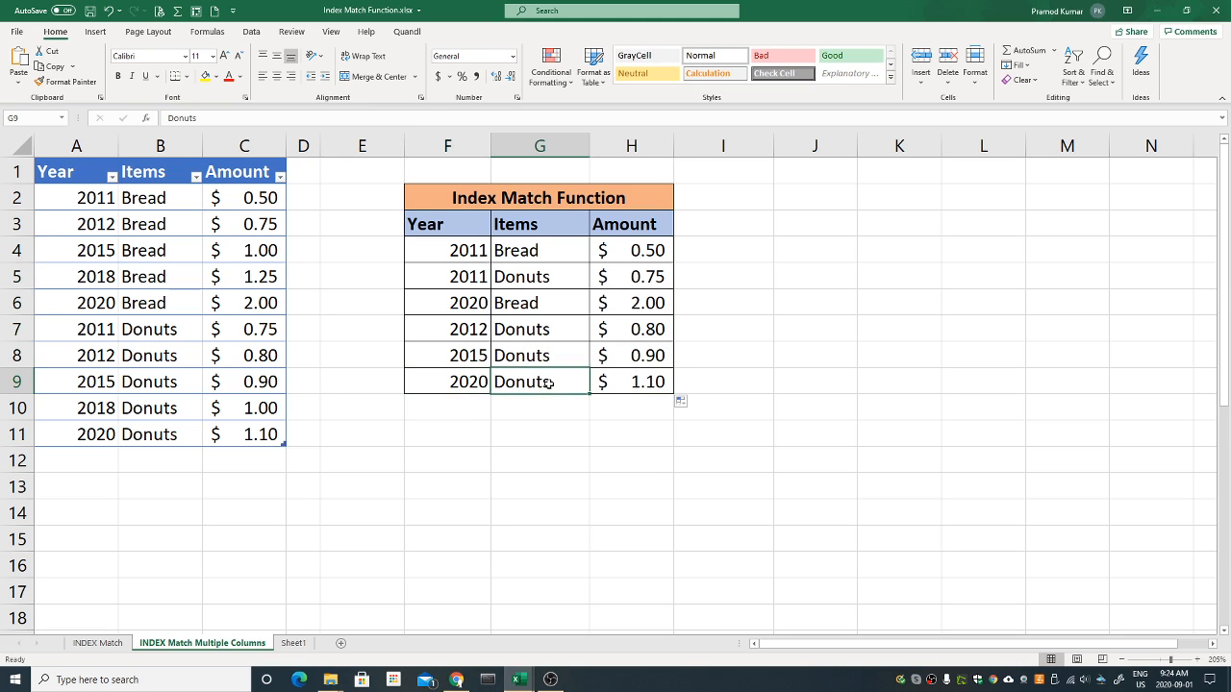
click(242, 435)
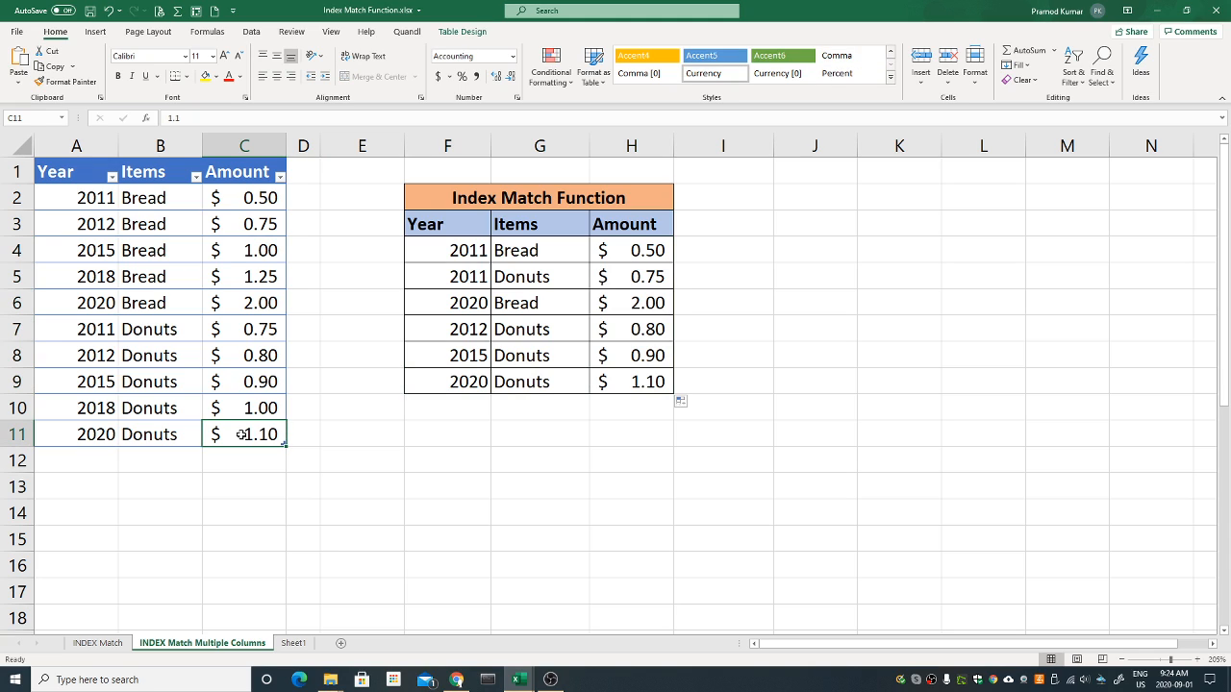
click(530, 331)
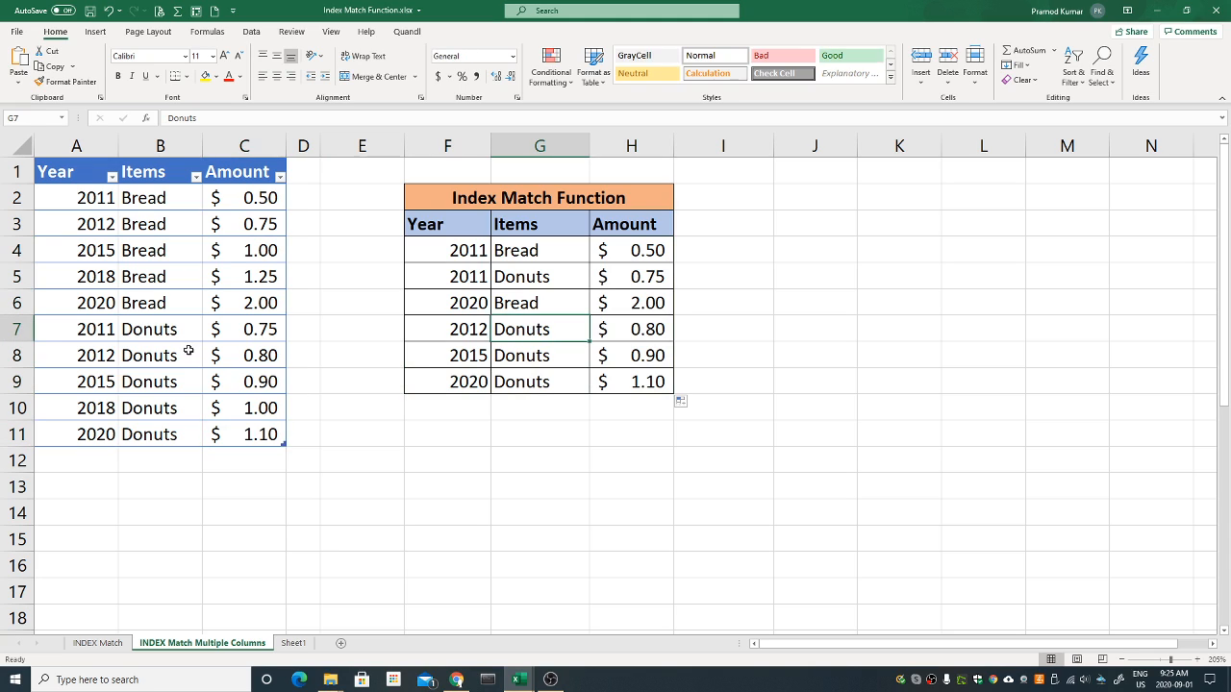
click(85, 354)
drag(84, 355, 227, 355)
click(625, 330)
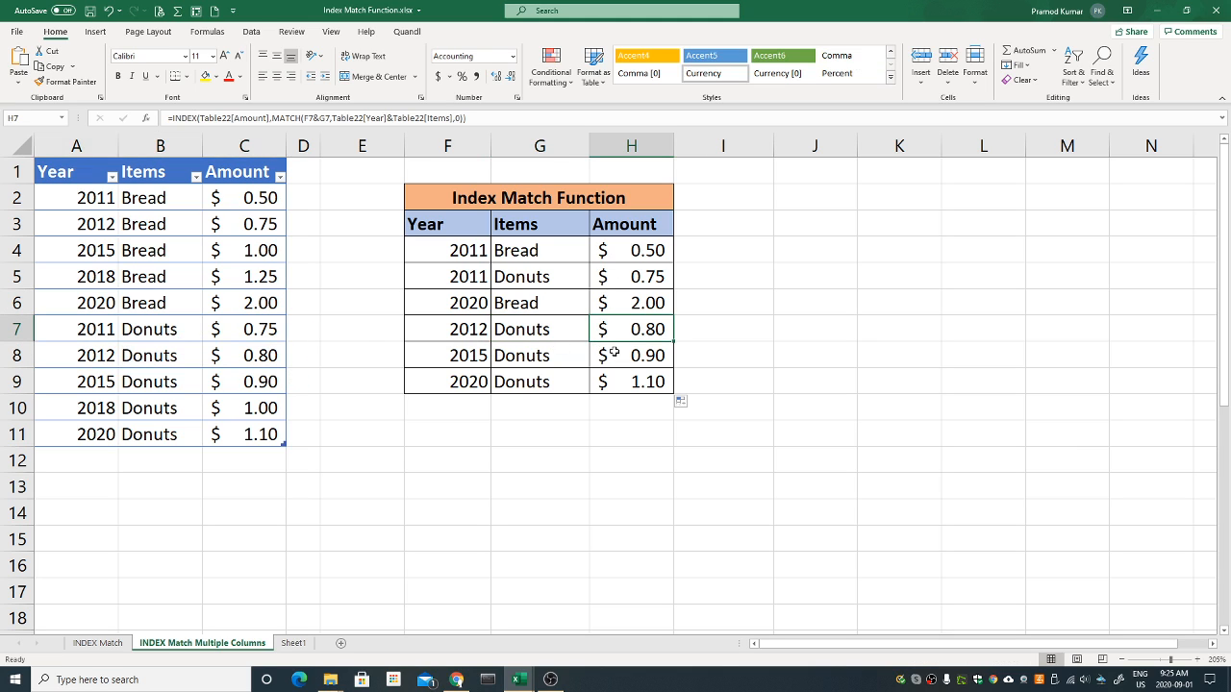
Copy the lookup value expression F4&G4 from the MATCH part of H4's formula, leaving the formula as it is.
click(620, 251)
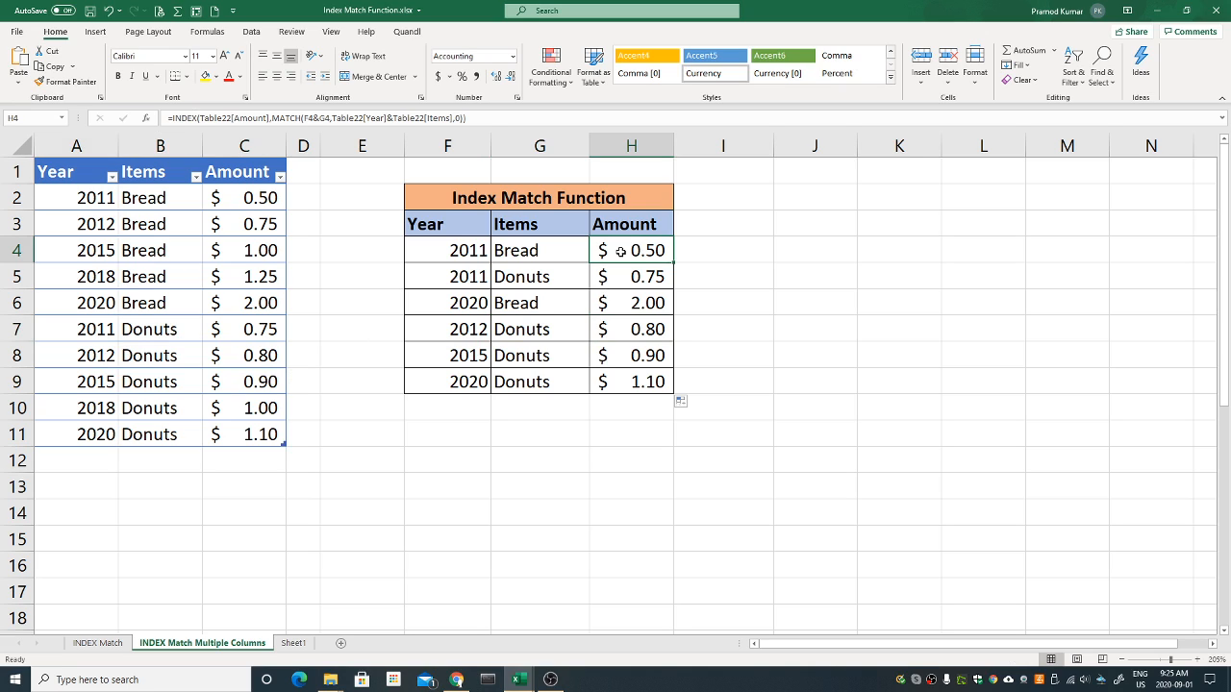
double_click(620, 251)
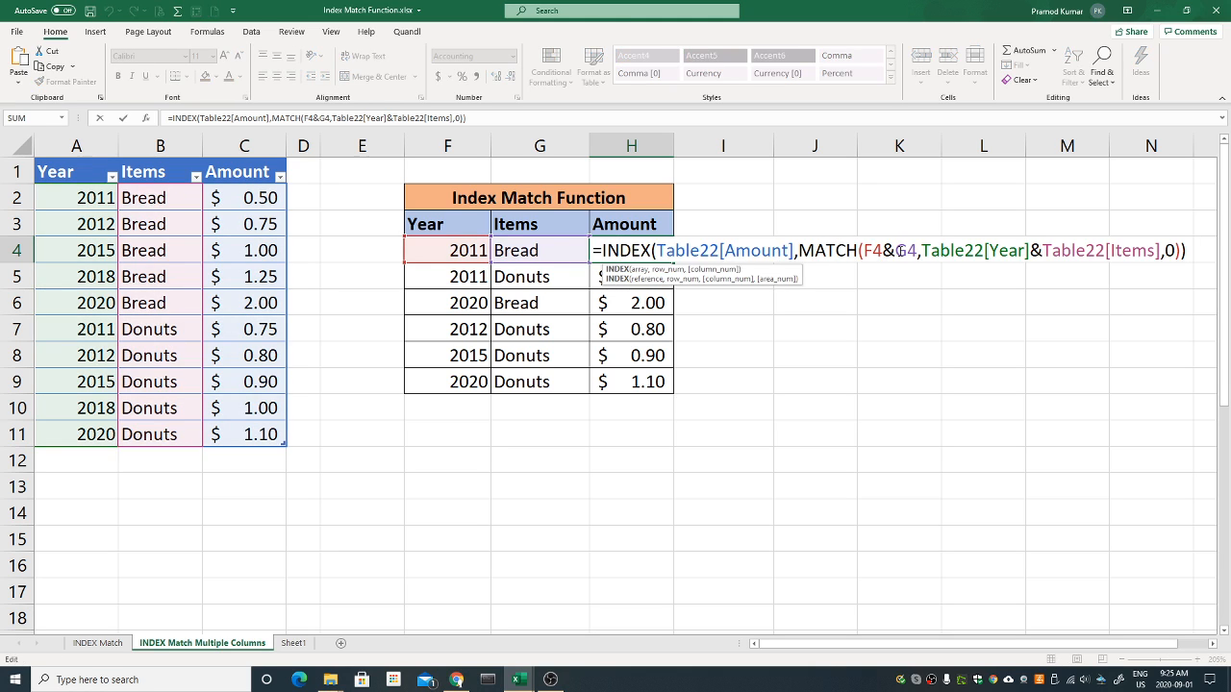
drag(917, 250, 862, 251)
key(ctrl+c)
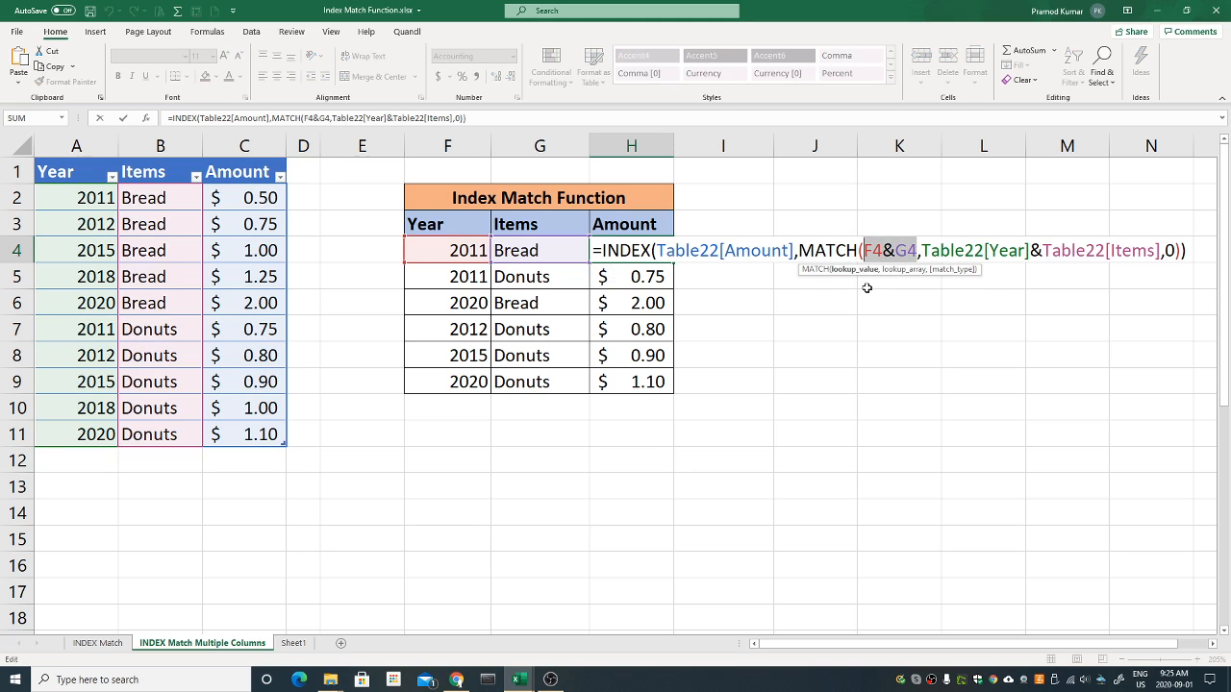
key(Return)
Enter the formula =F4&G4 in J4 and widen column J to fit the combined text.
click(798, 249)
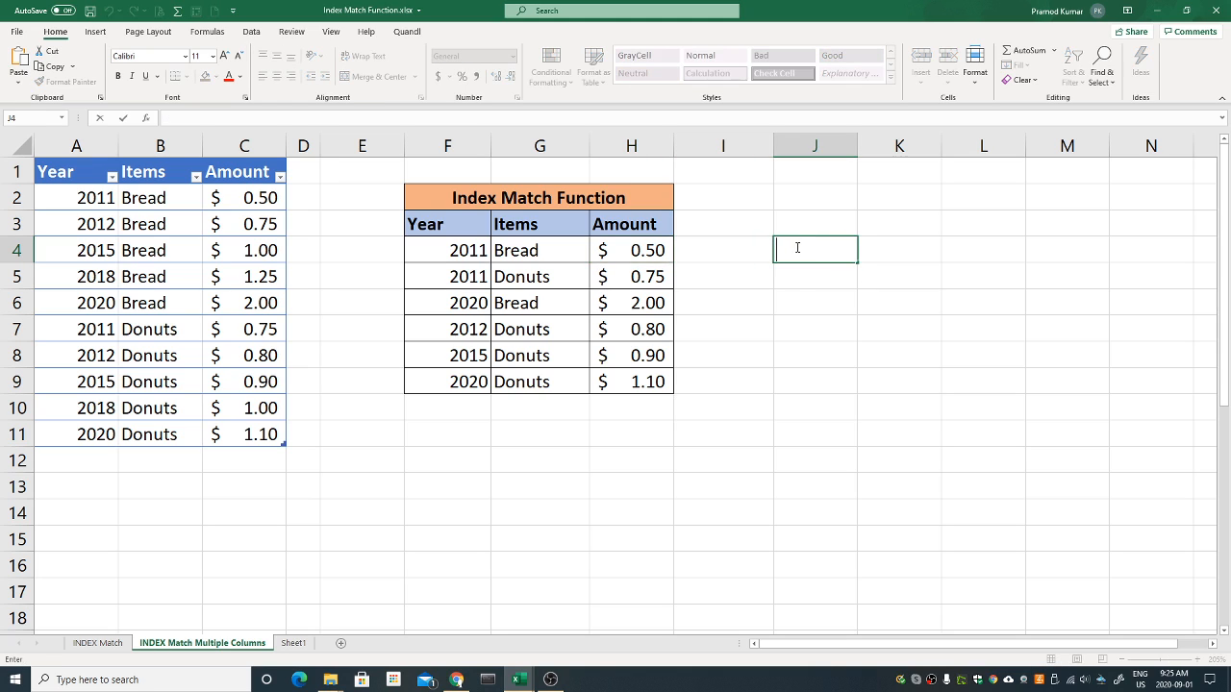
text(=)
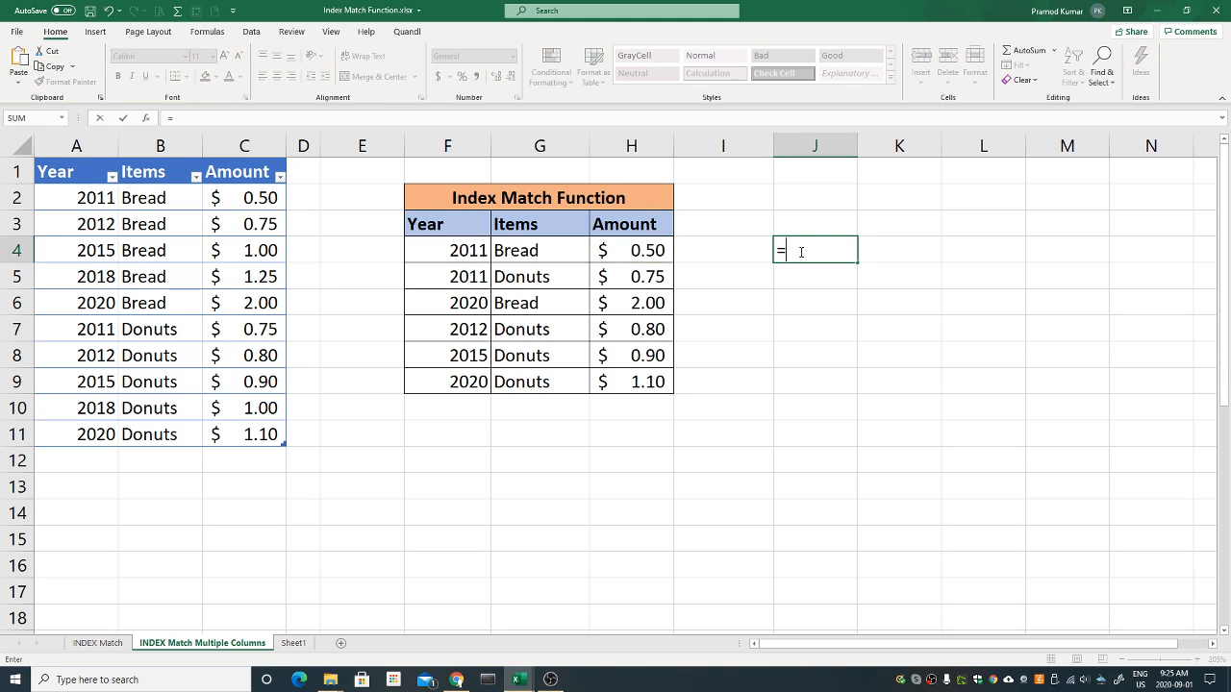
key(ctrl+v)
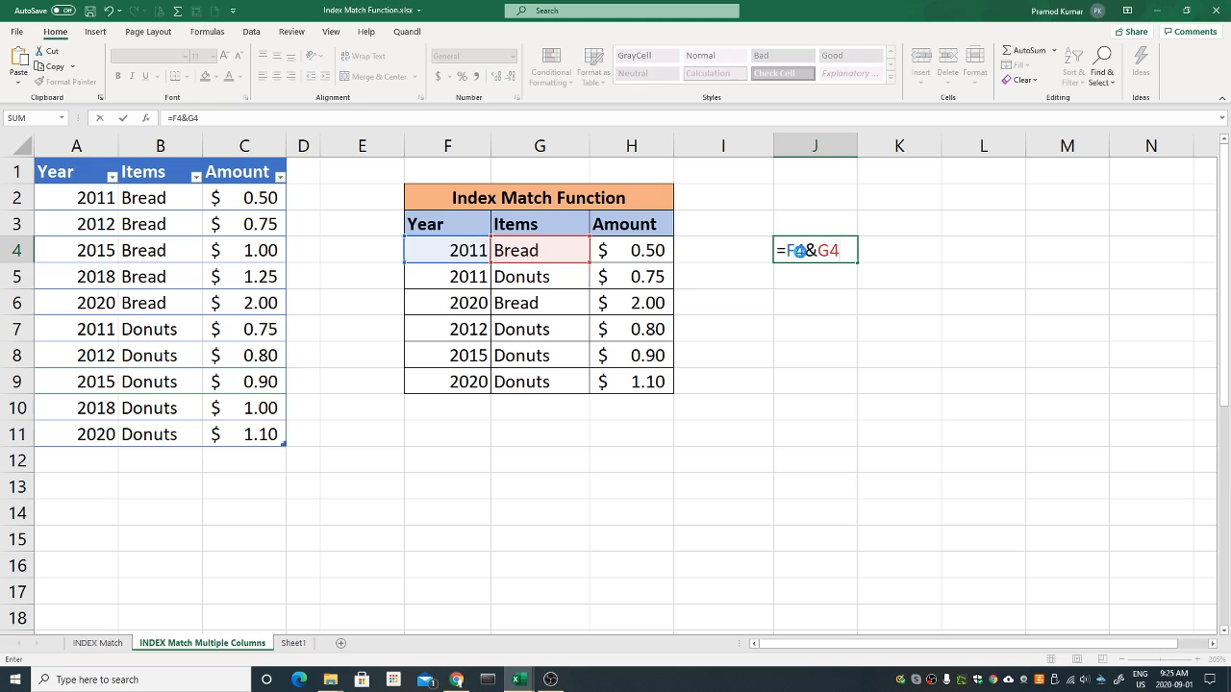
key(Return)
click(799, 250)
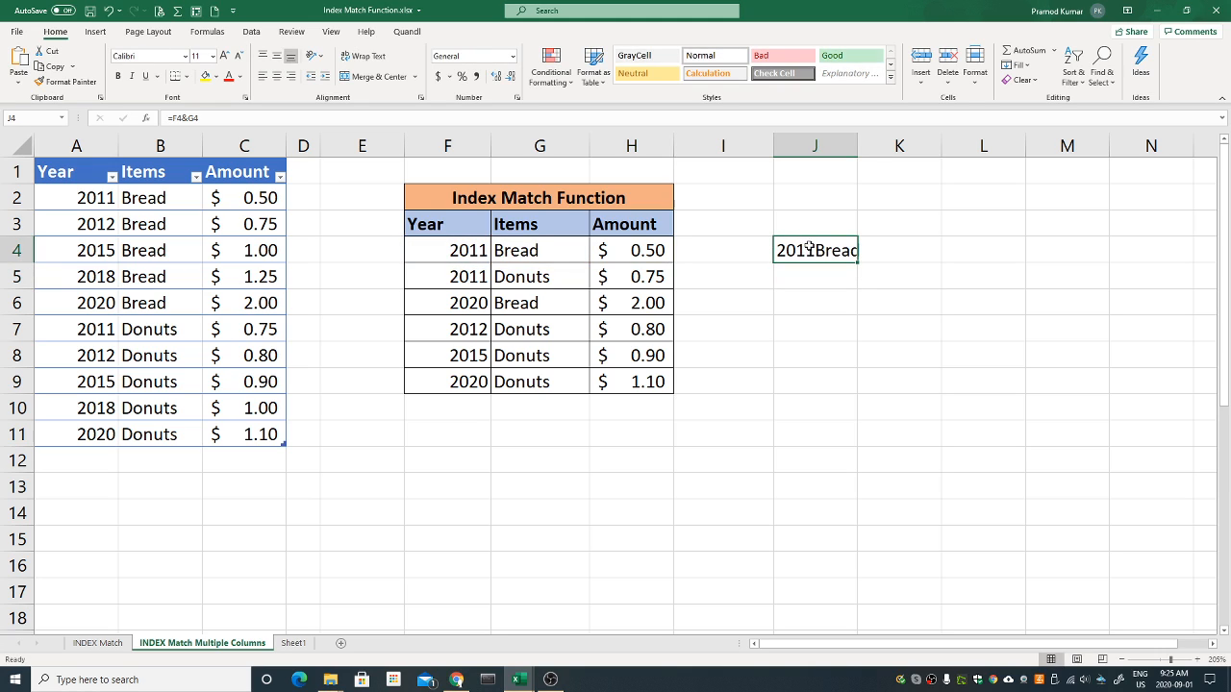
drag(857, 144, 874, 142)
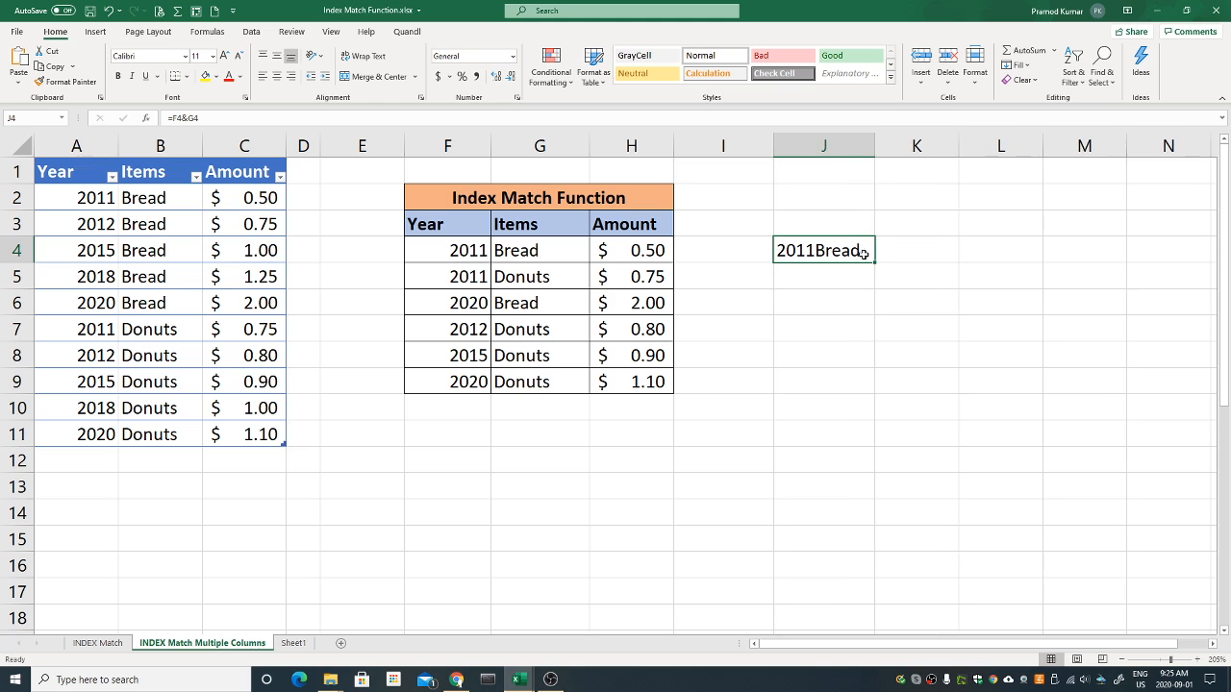
Compare the Year and Items cells F4:G4 with the combined key in J4, and fill J4's formula down to J5.
click(458, 252)
drag(491, 244, 496, 250)
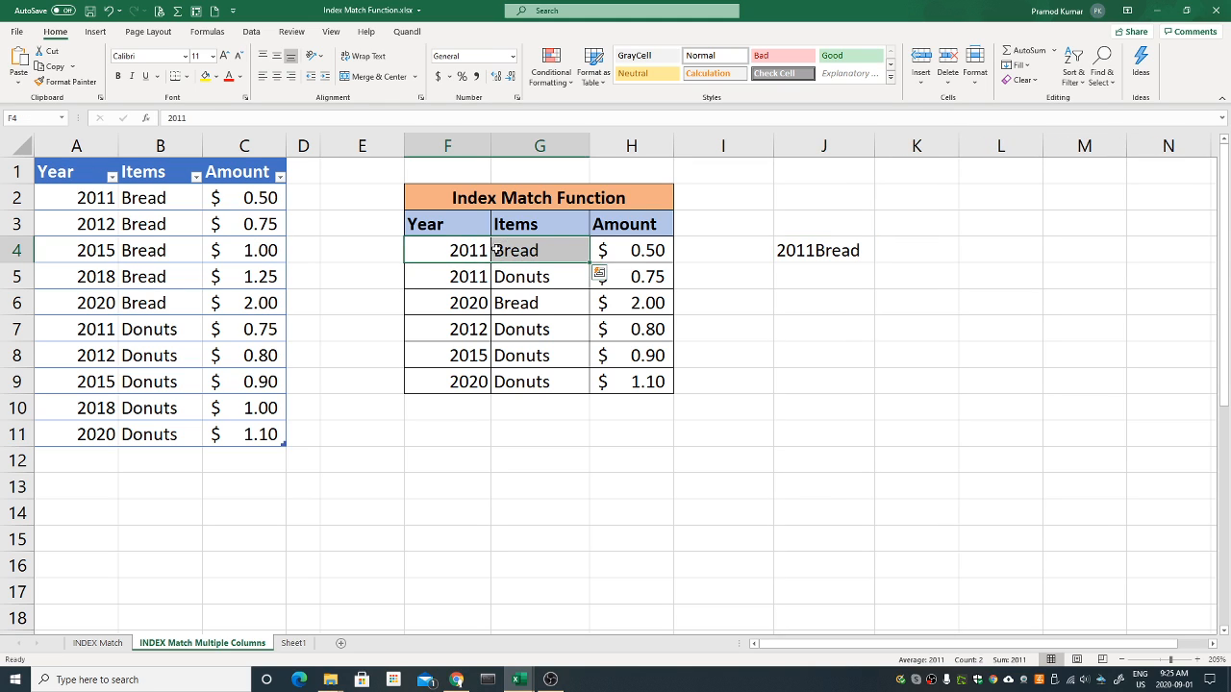
click(829, 251)
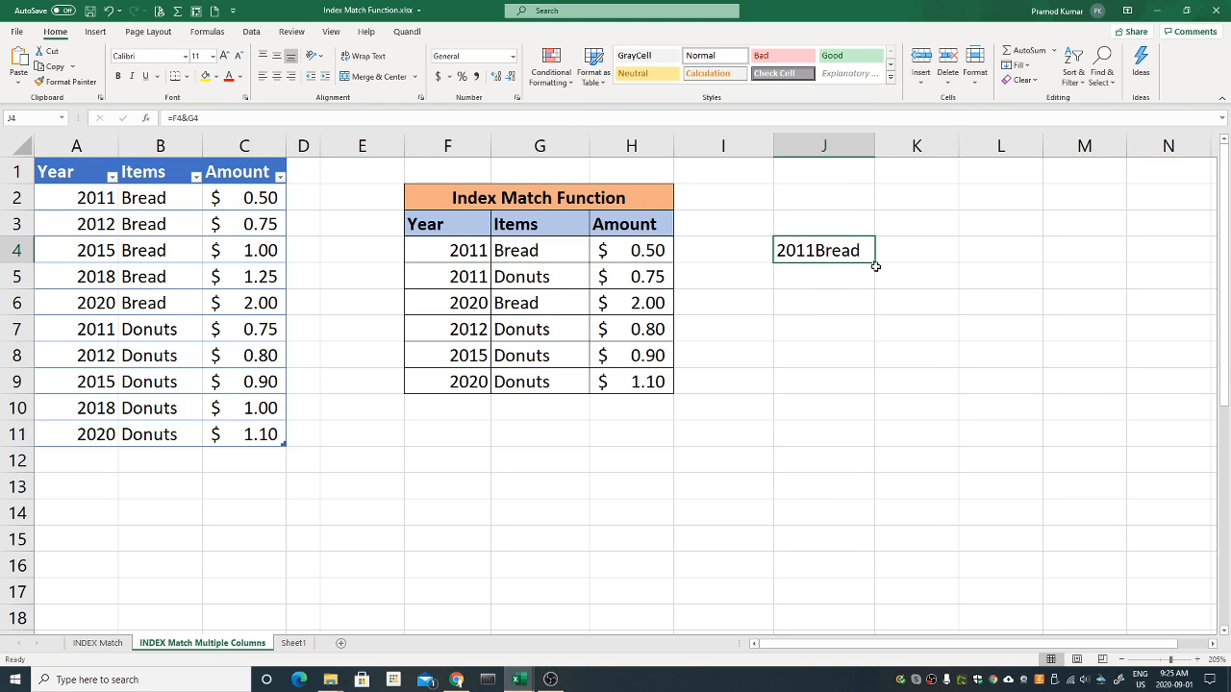
drag(873, 264, 871, 282)
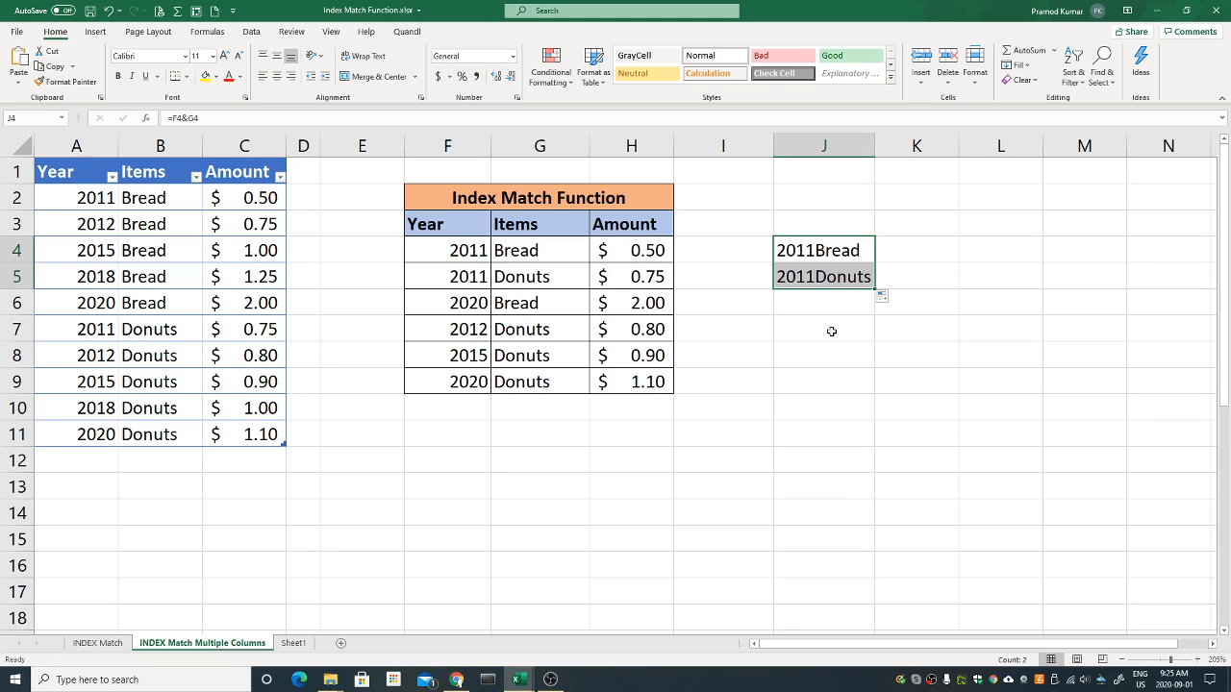
Enter the heading Keys in J3 above the combined Year and Items values.
click(827, 228)
text(Keys)
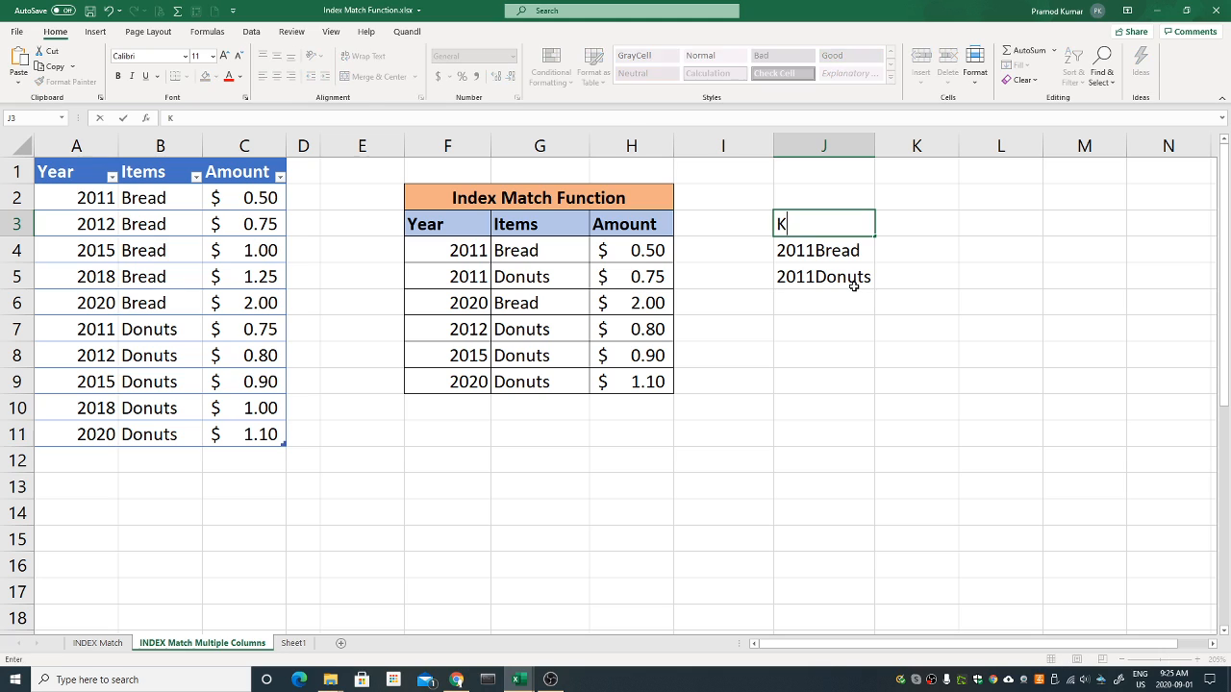
key(Return)
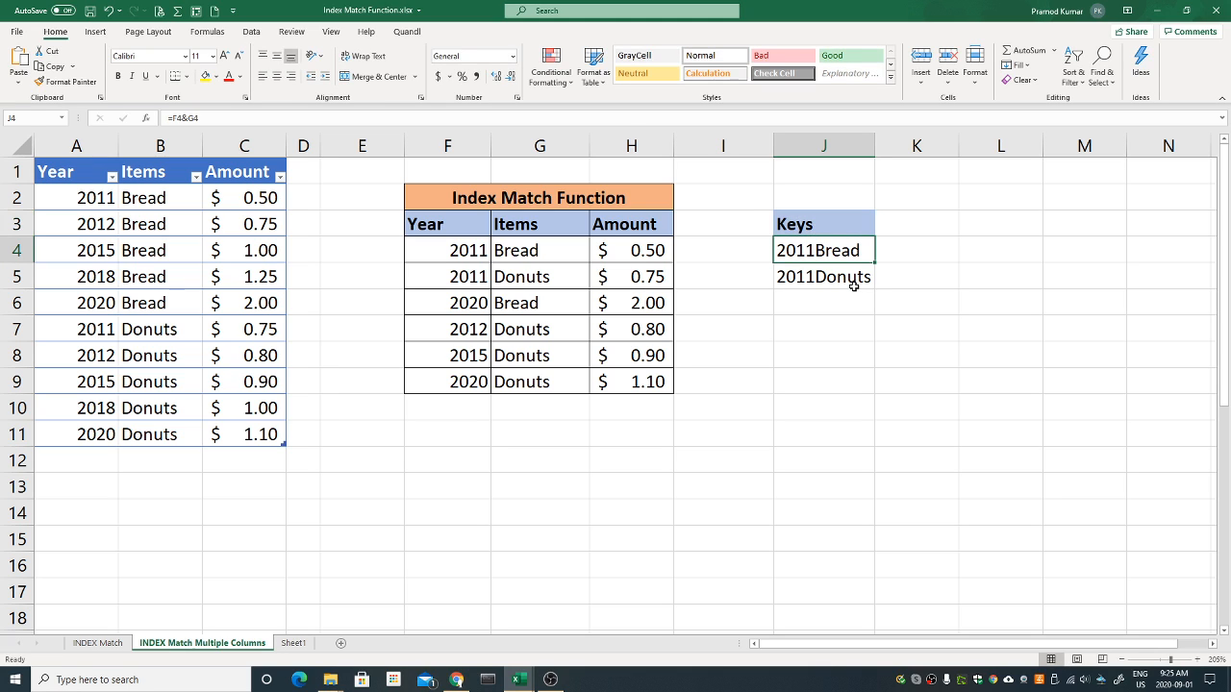
Fill the combined key formula from J5 down through J9.
key(Down)
key(Down)
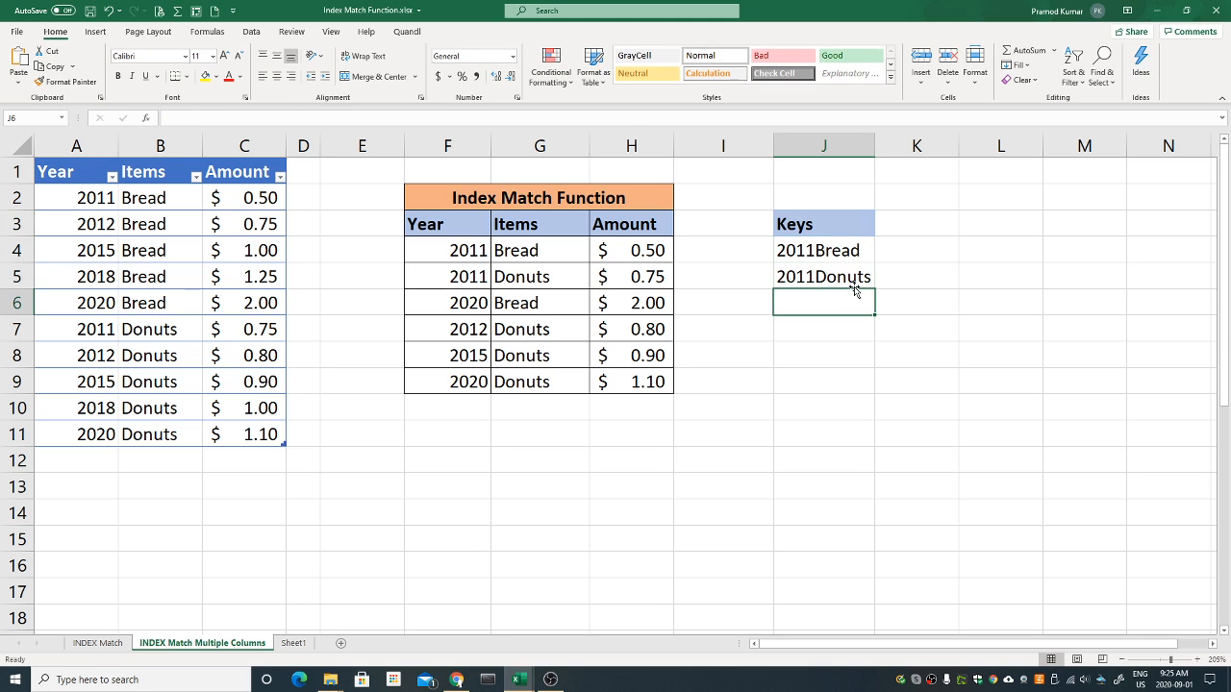
click(855, 283)
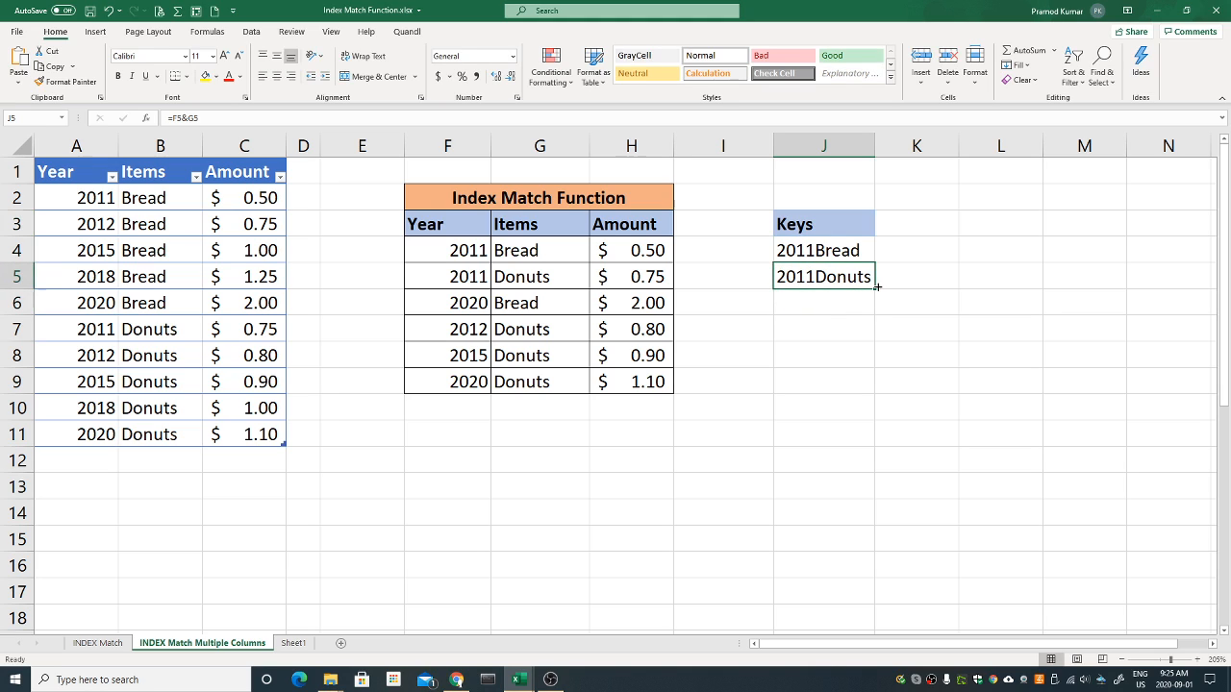
drag(877, 286, 863, 390)
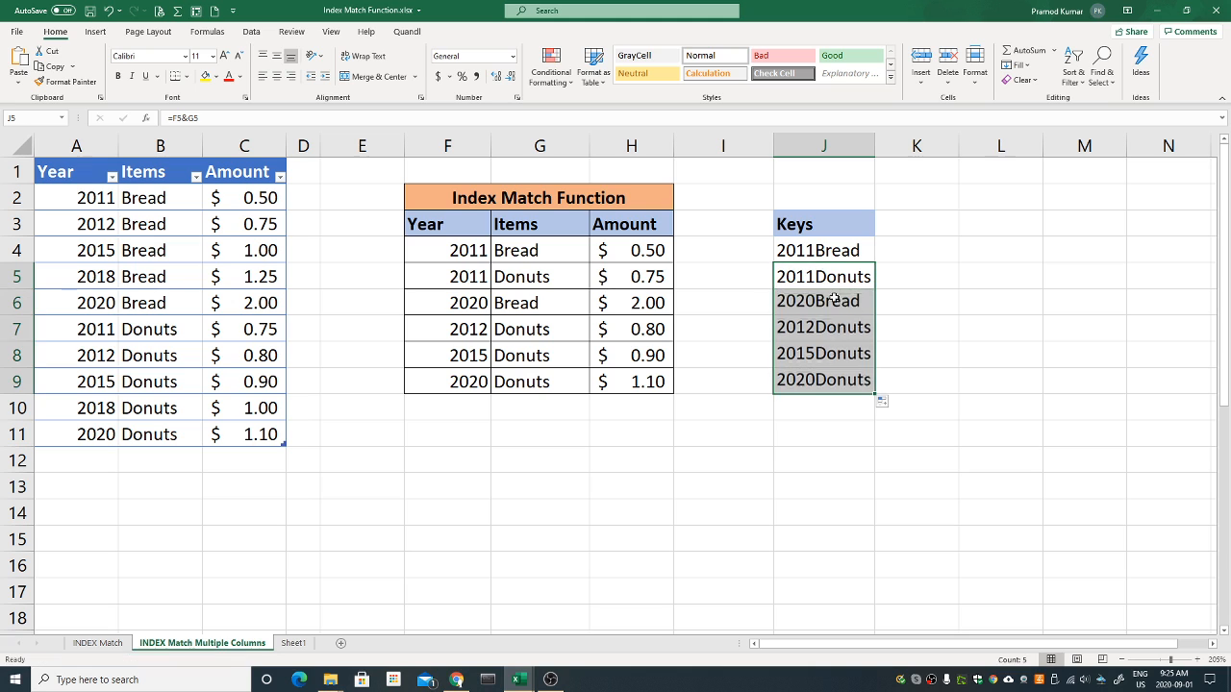
Compare the F9&G9 lookup value in H9's INDEX MATCH formula with the key formula in J9, leaving both unchanged.
click(543, 382)
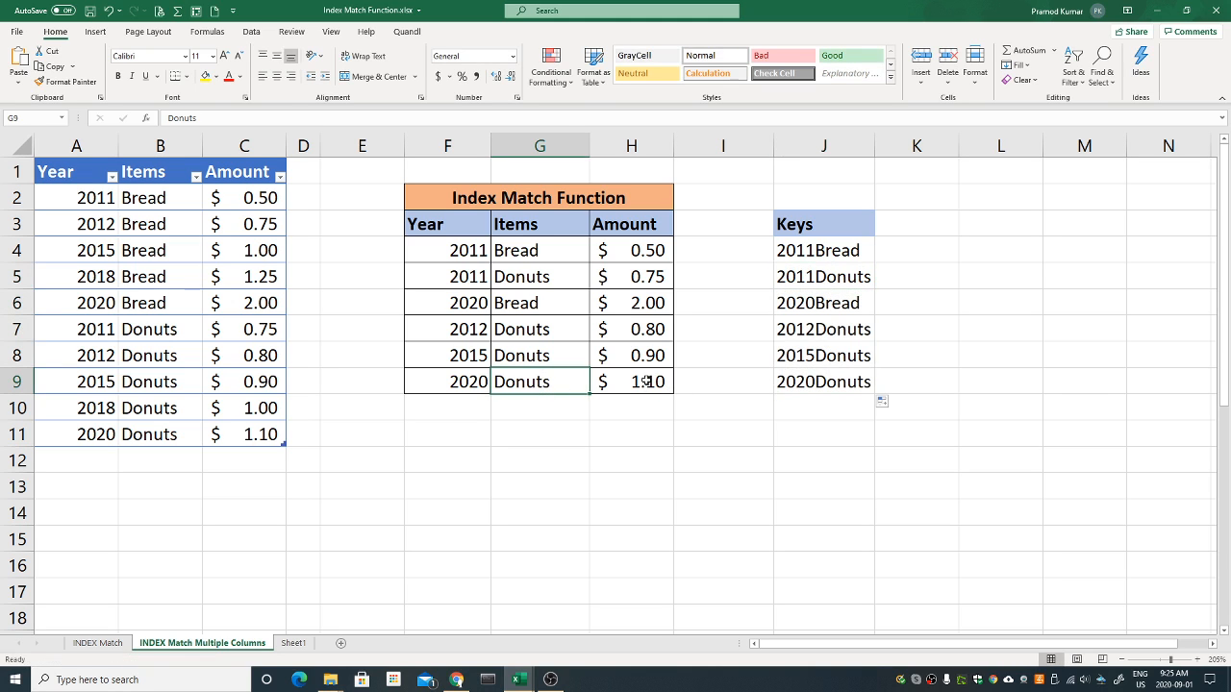
double_click(648, 382)
key(Escape)
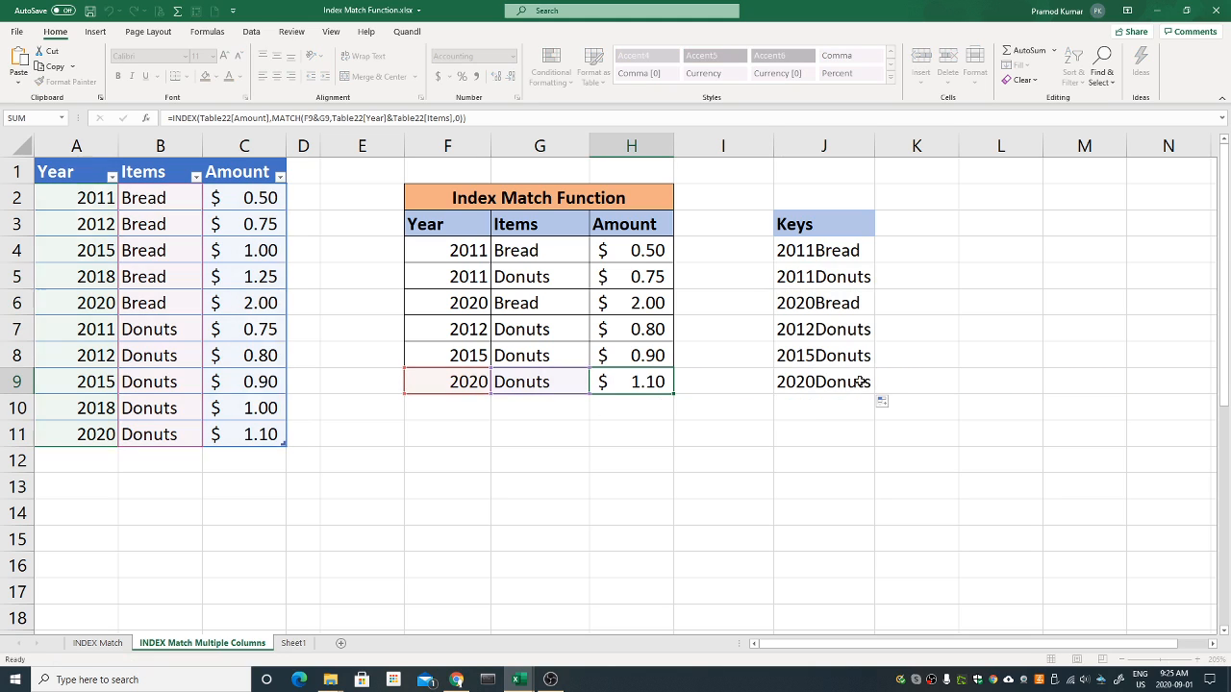
double_click(857, 382)
key(Escape)
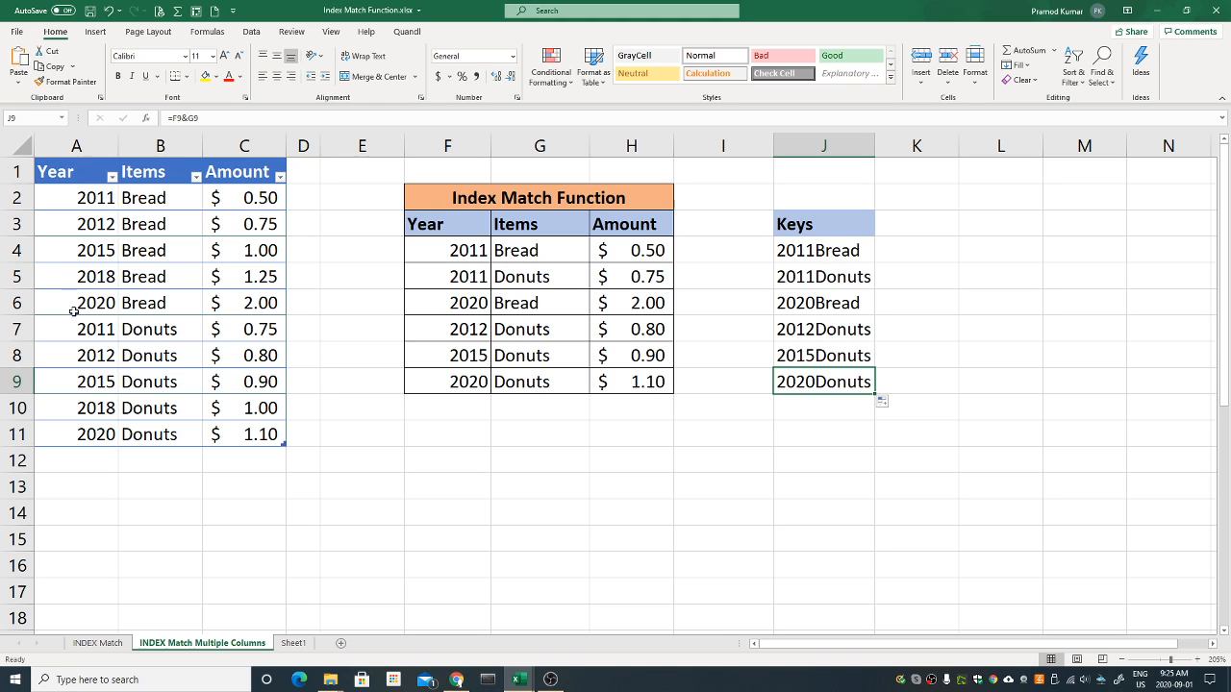
Review H4's INDEX MATCH formula and its referenced columns against the source table data A2:C11, leaving the formula as it is.
click(632, 249)
double_click(633, 250)
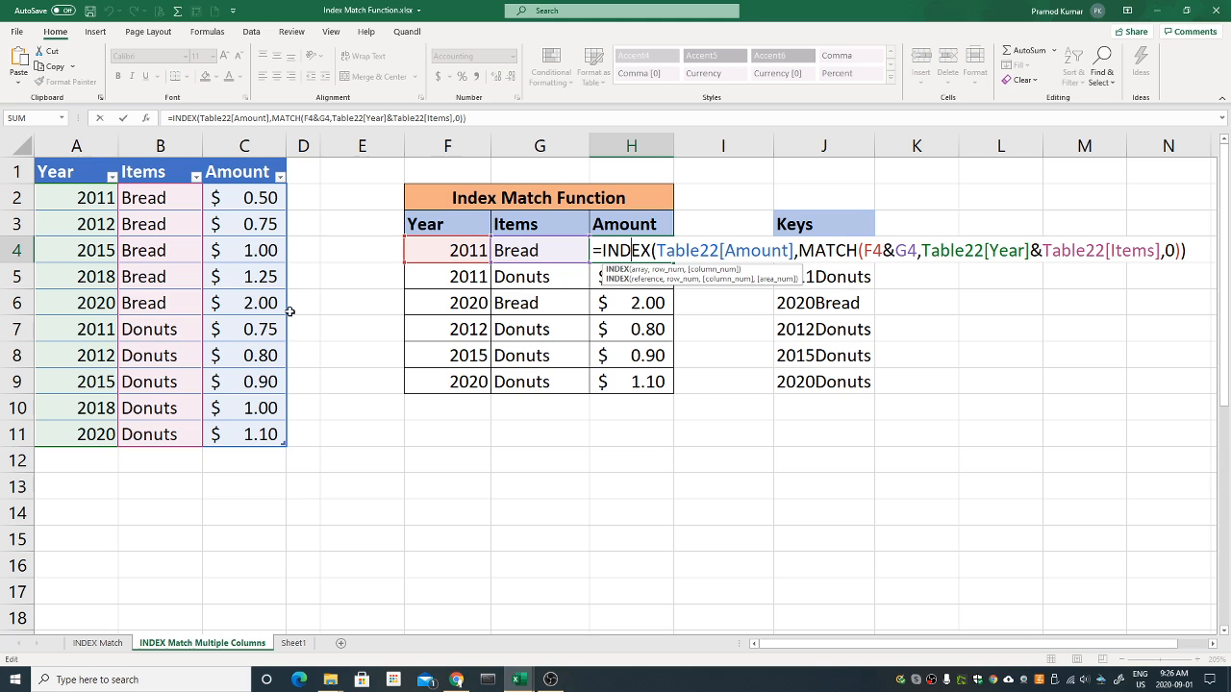
key(ctrl+Return)
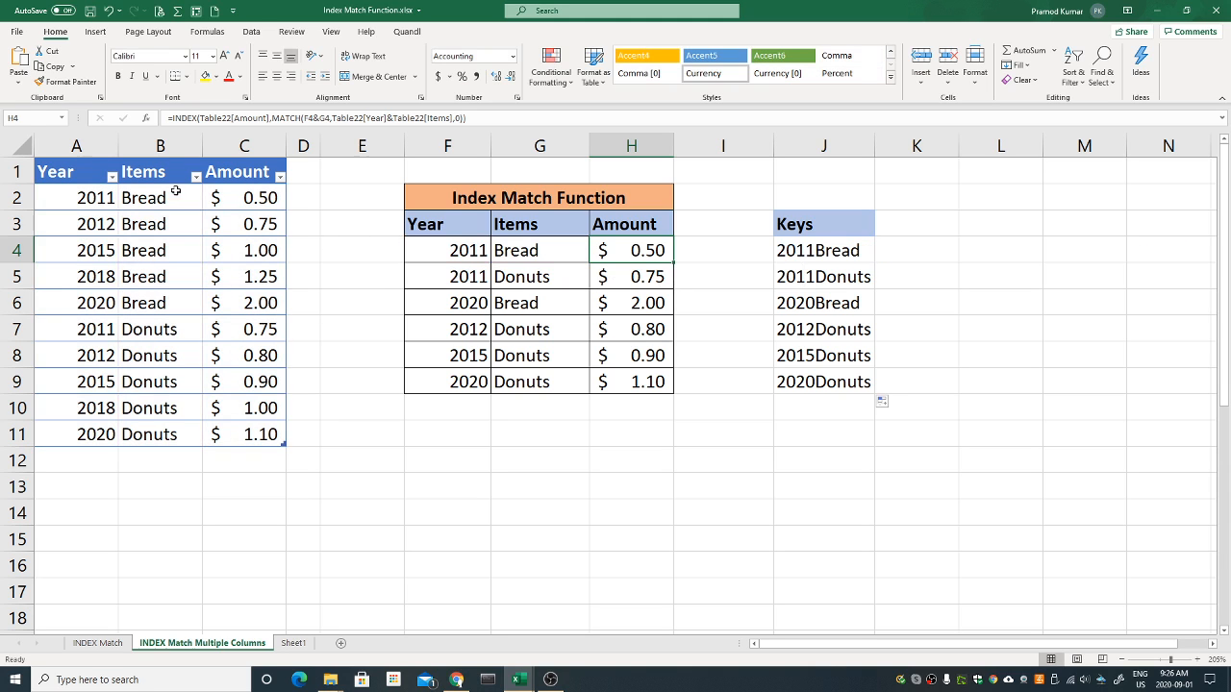
drag(82, 195, 243, 433)
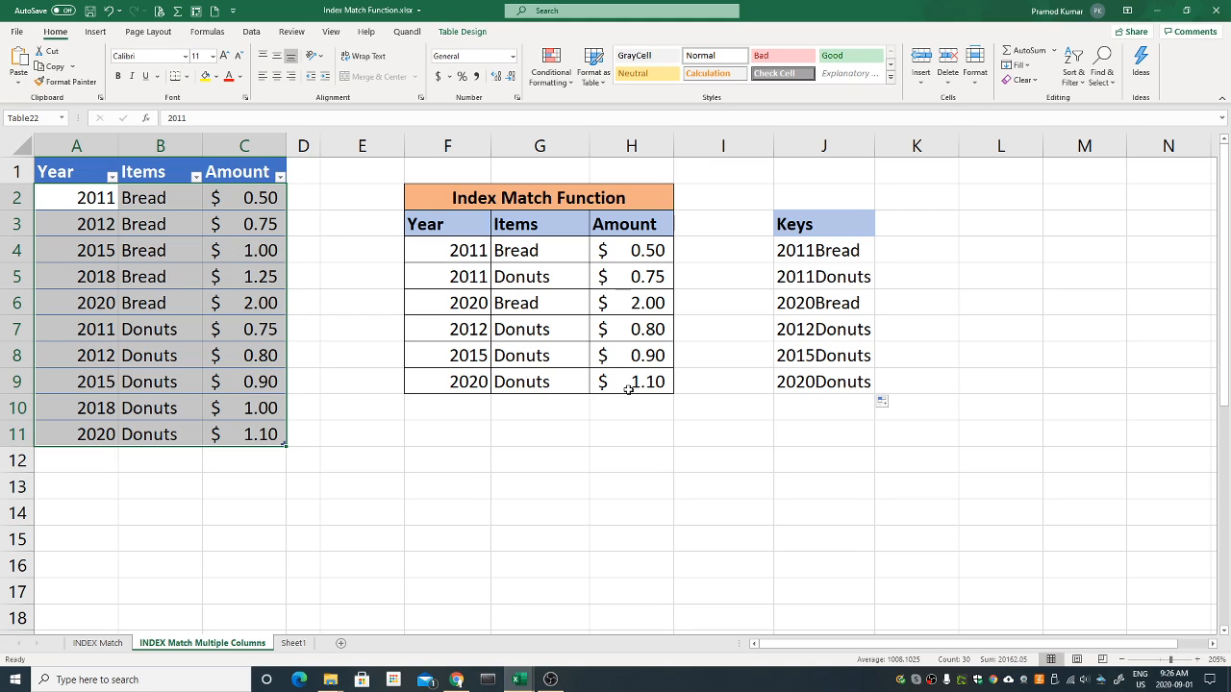
double_click(620, 248)
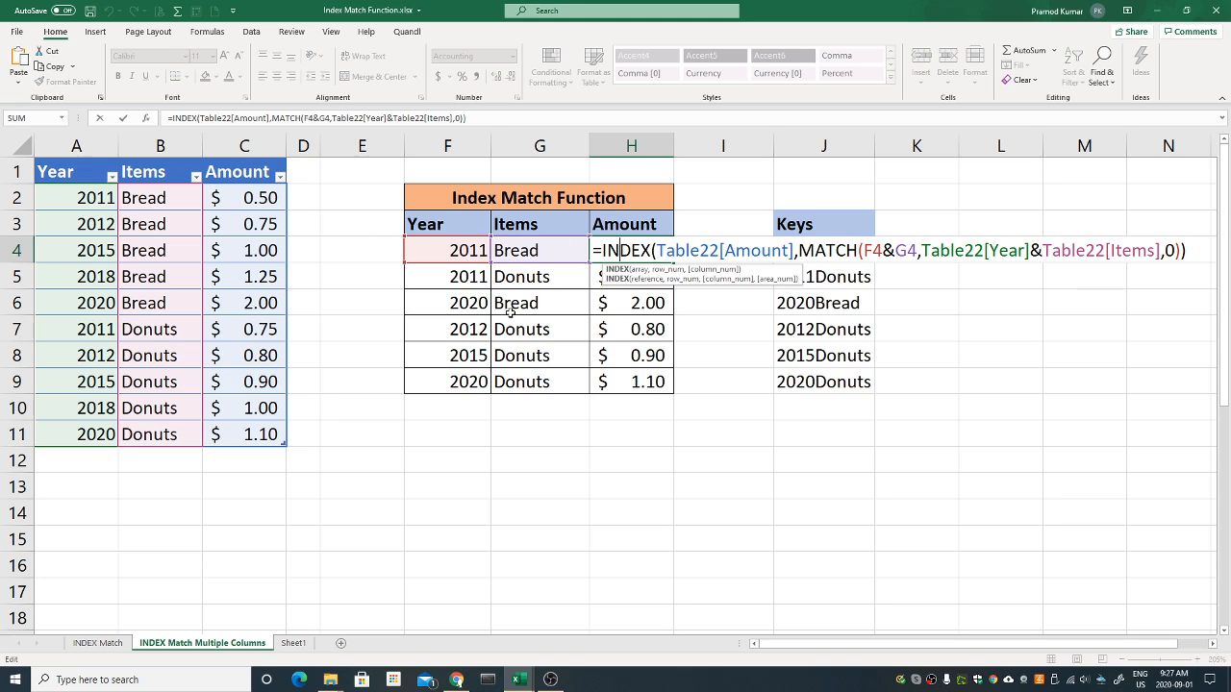
click(385, 325)
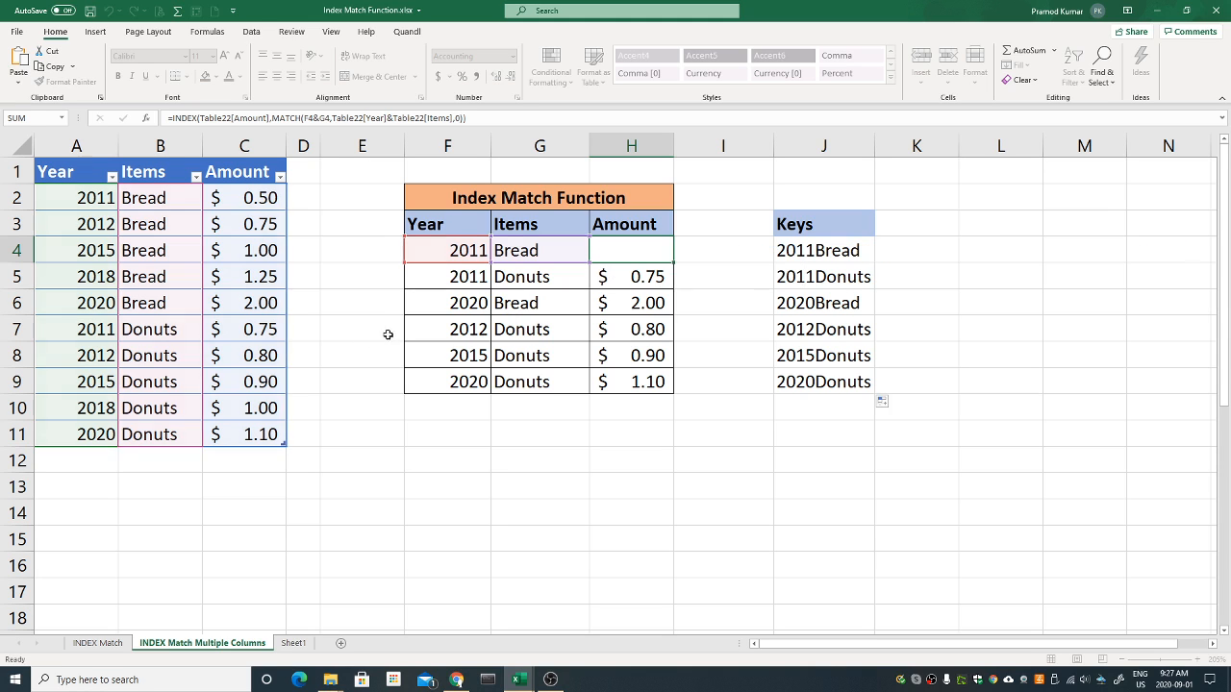
Highlight the combined keys in J4:J9 to review them, and clear the selection by selecting an empty cell in column I.
drag(828, 250, 829, 381)
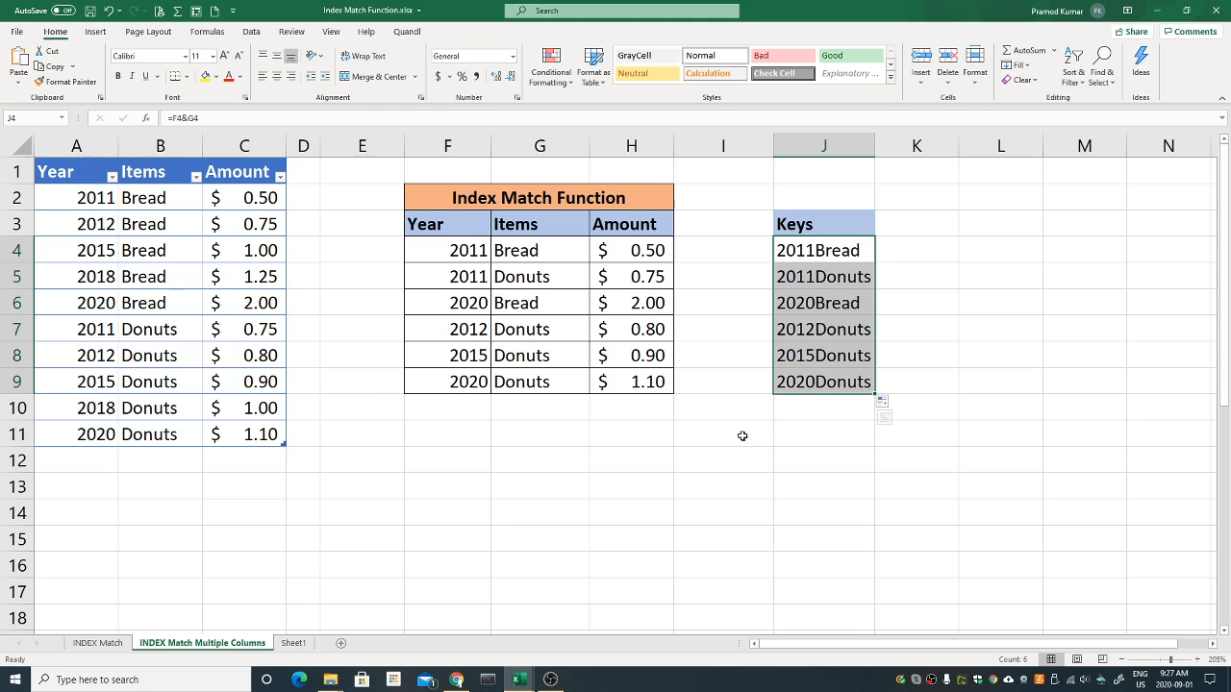
click(713, 333)
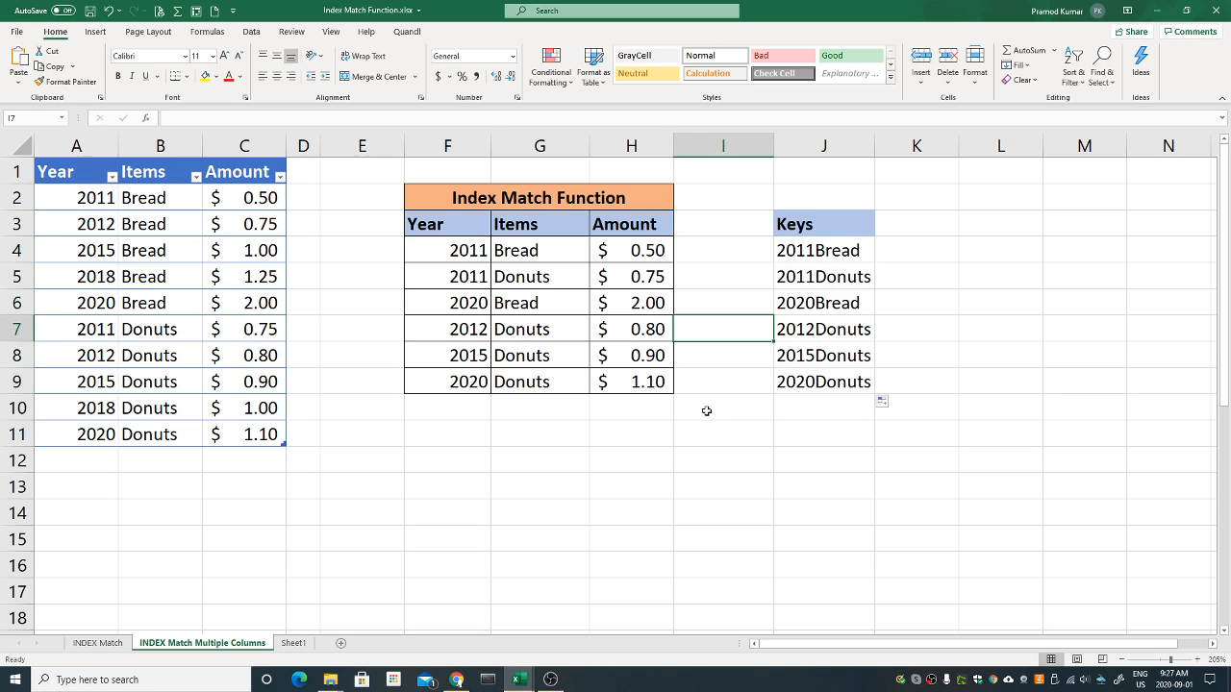
click(721, 296)
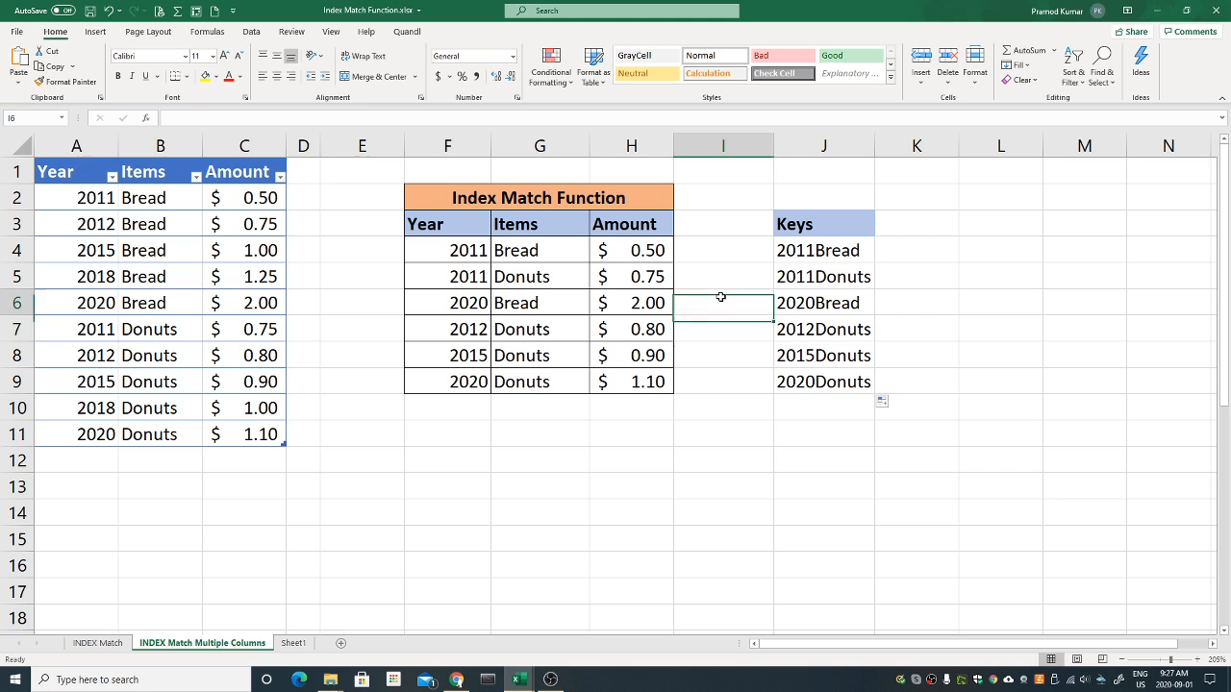